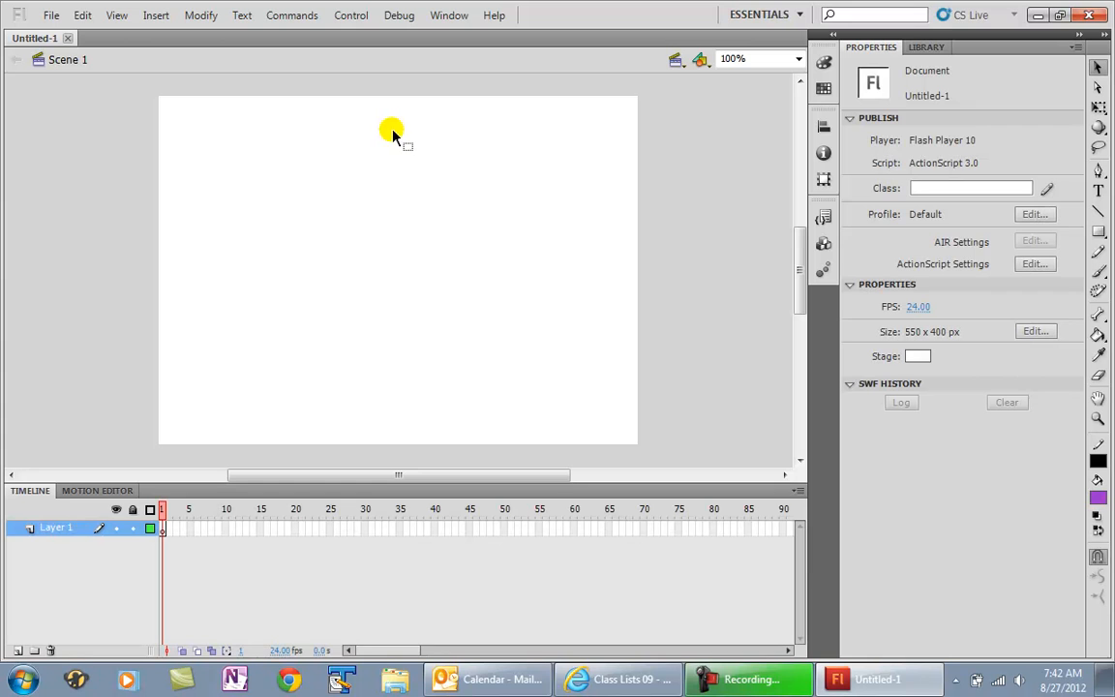
Step: Set up the Pen tool with a solid black stroke of 3
left_click(799, 59)
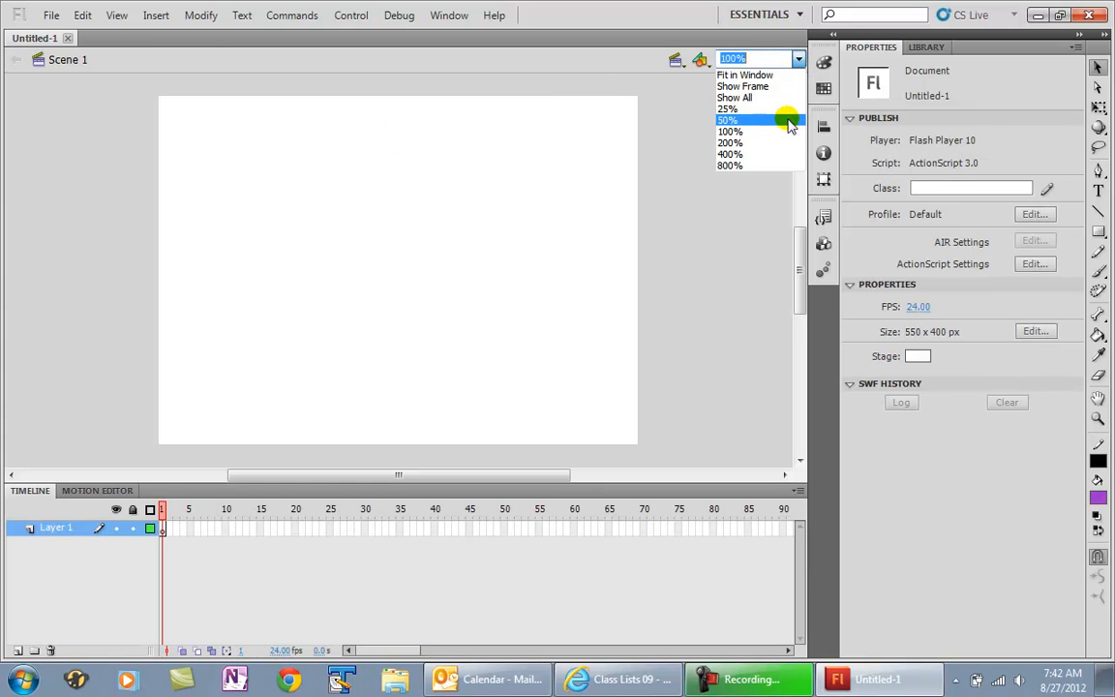
left_click(732, 142)
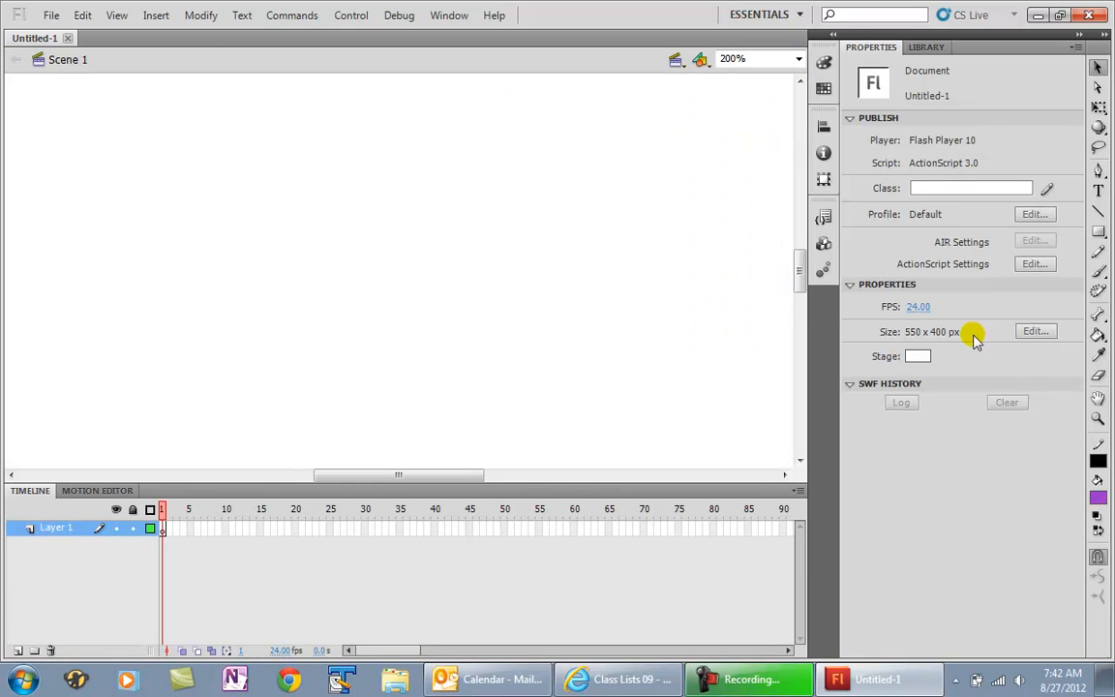
left_click(1098, 175)
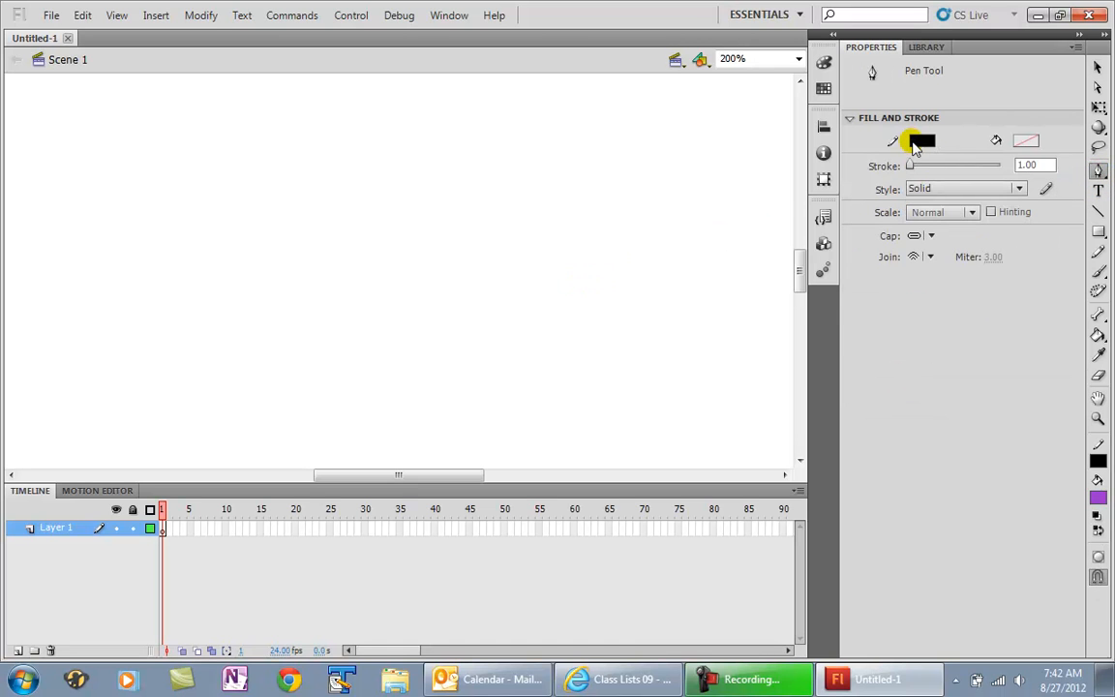
left_click_drag(911, 168, 913, 166)
left_click_drag(1053, 166, 978, 161)
type("3")
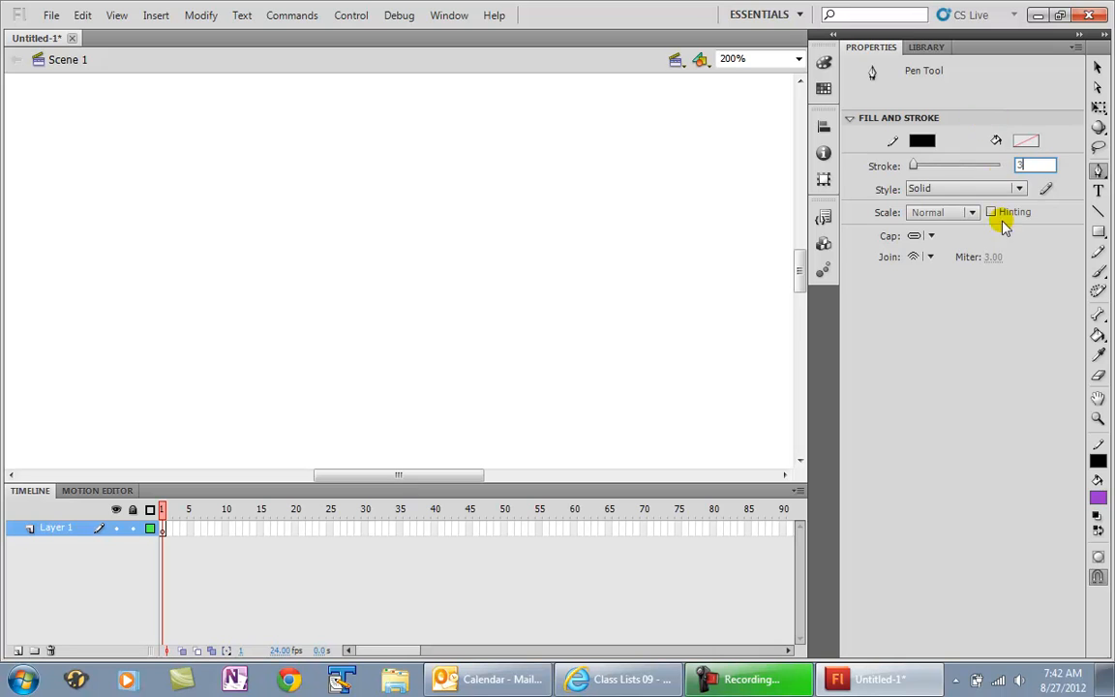
key("Return")
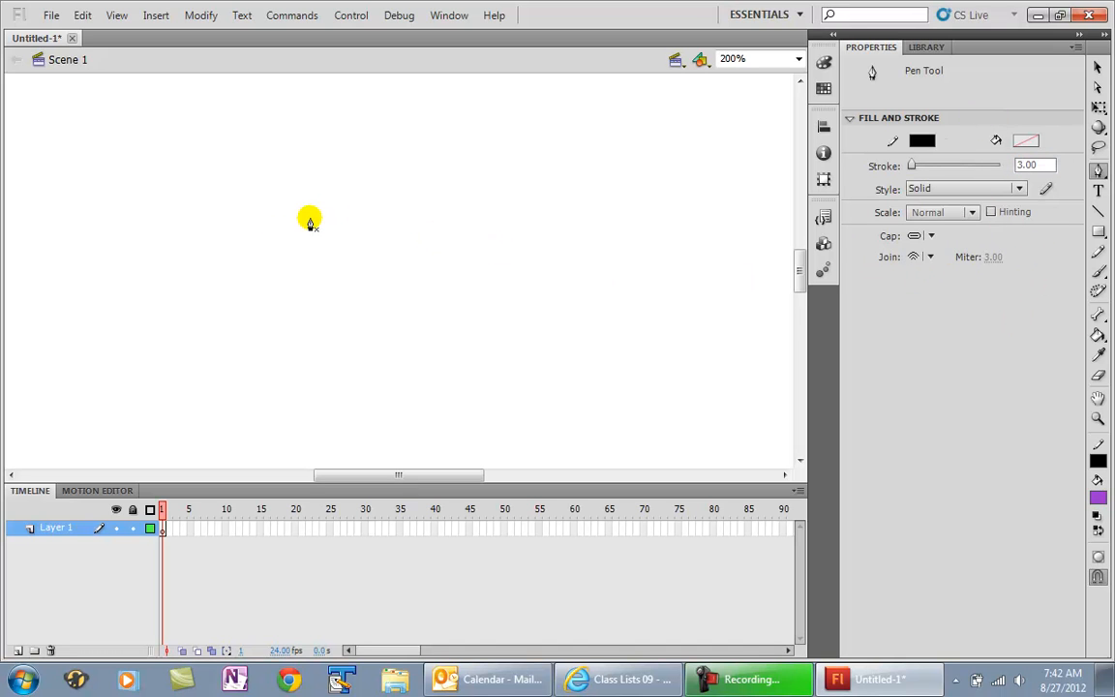
Step: Draw a wide, open, downward-bulging curve across the upper half of the visible stage with the Pen tool
left_click(205, 214)
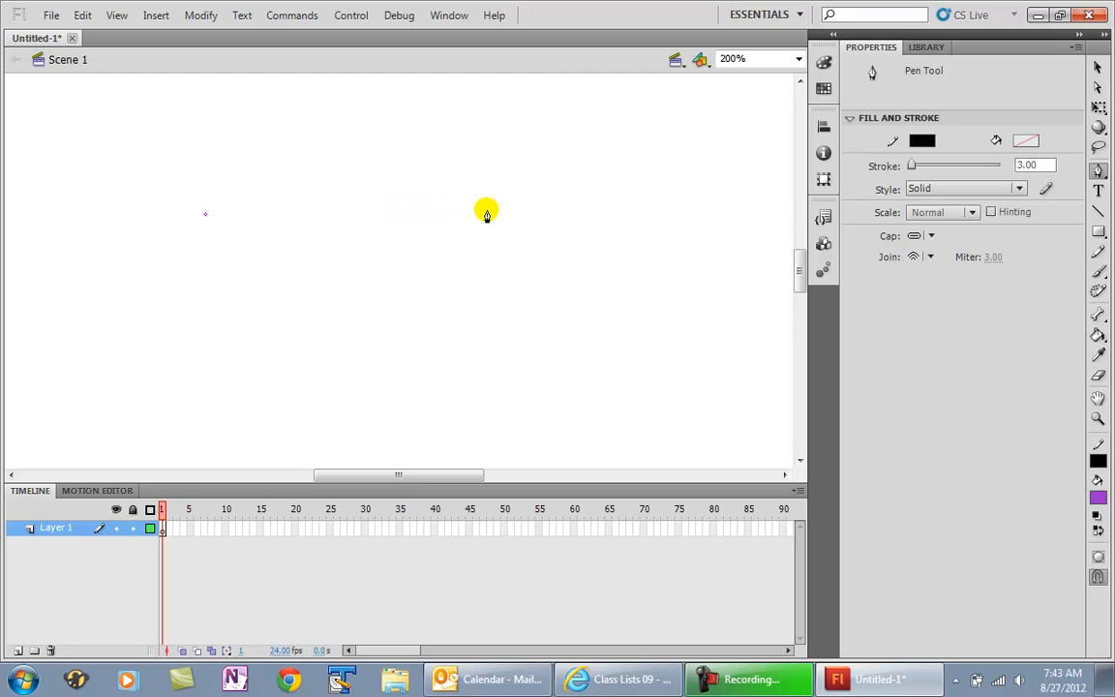
left_click(495, 212)
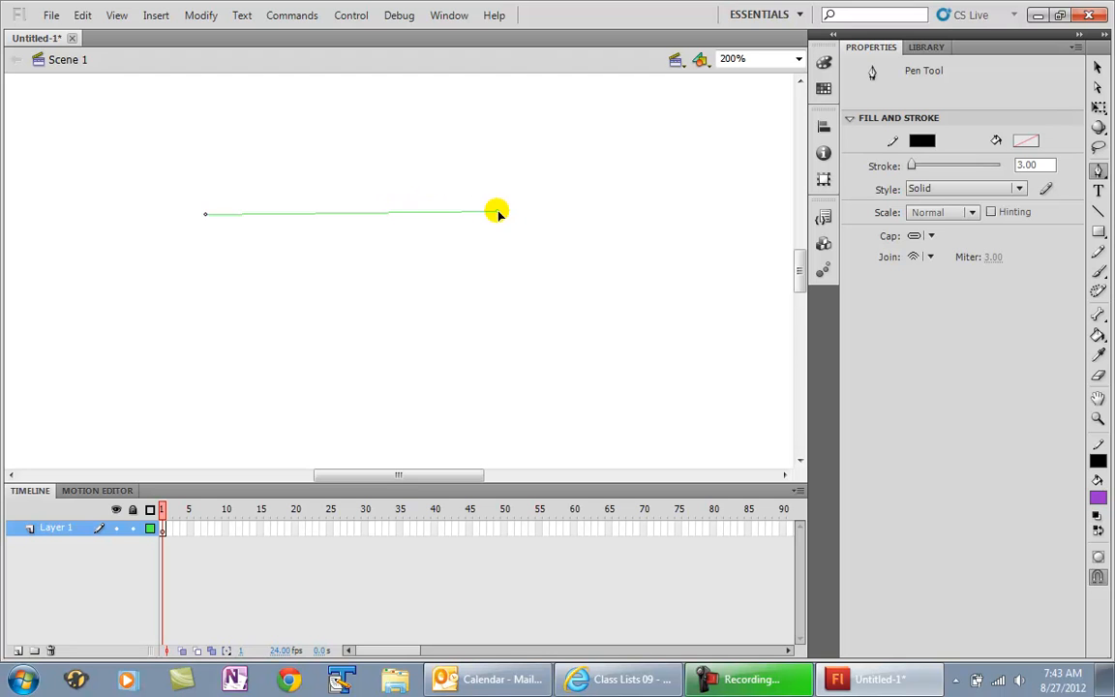
mouse_move(494, 212)
left_mouse_down()
mouse_move(503, 170)
mouse_move(608, 97)
mouse_move(717, 92)
mouse_move(642, 98)
left_mouse_up()
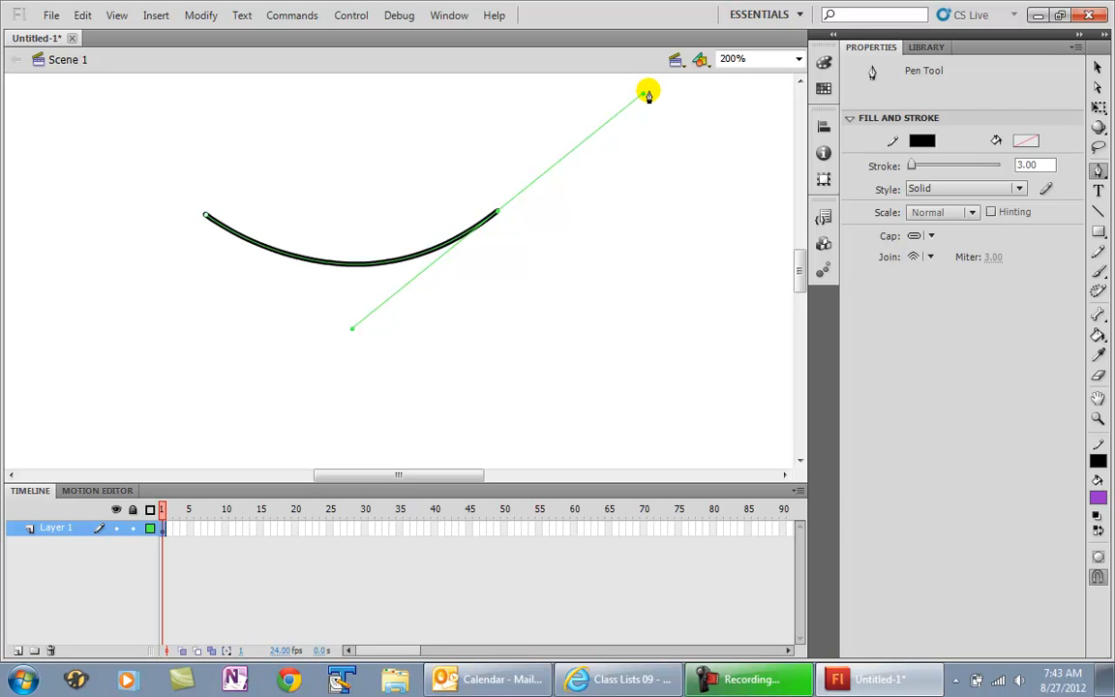
key("Escape")
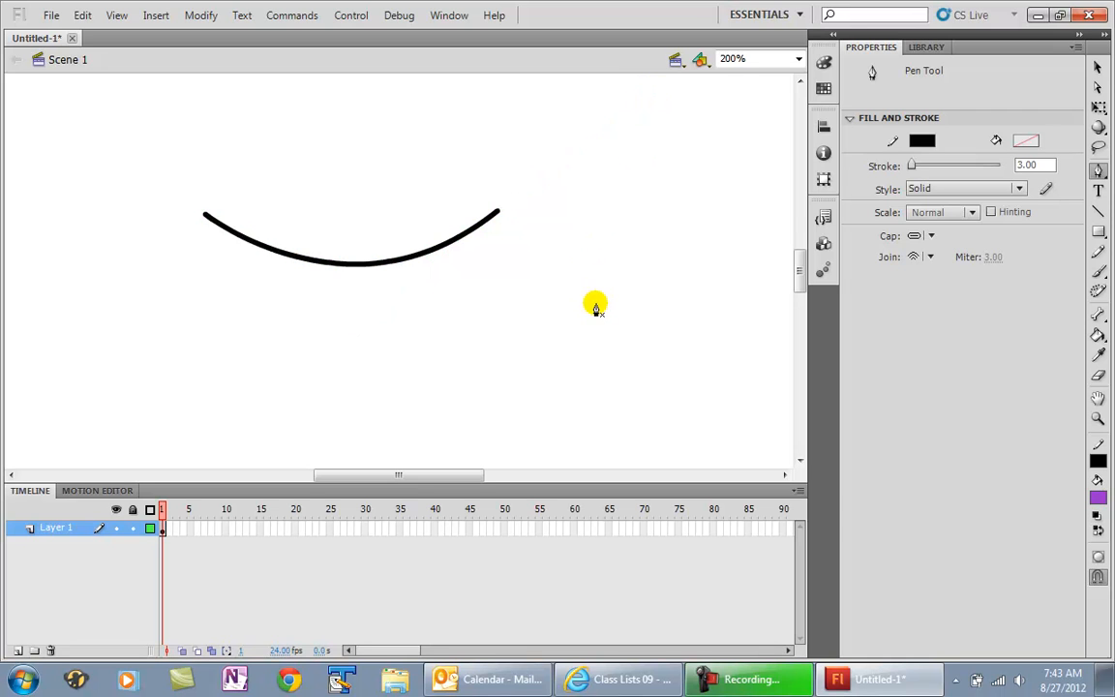
Step: Draw a closed four-sided shape of about 35 by 24 px above the curve's left end and fill it with purple
left_click(227, 145)
left_click(284, 147)
left_click(287, 113)
left_click(228, 107)
left_click(226, 147)
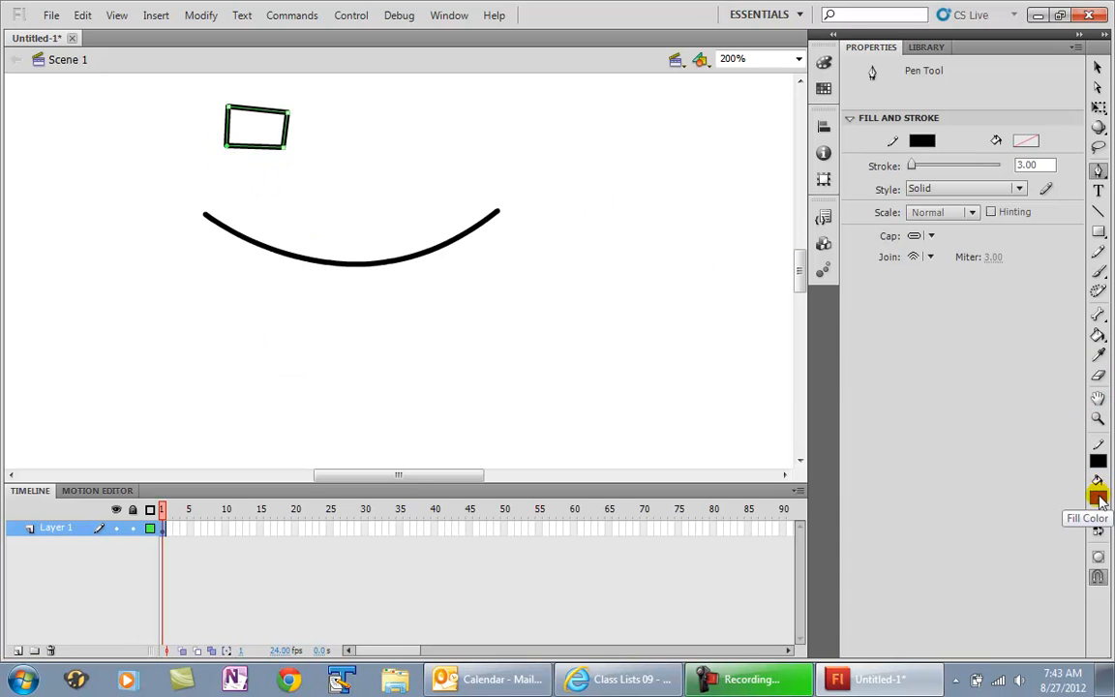
left_click(1099, 336)
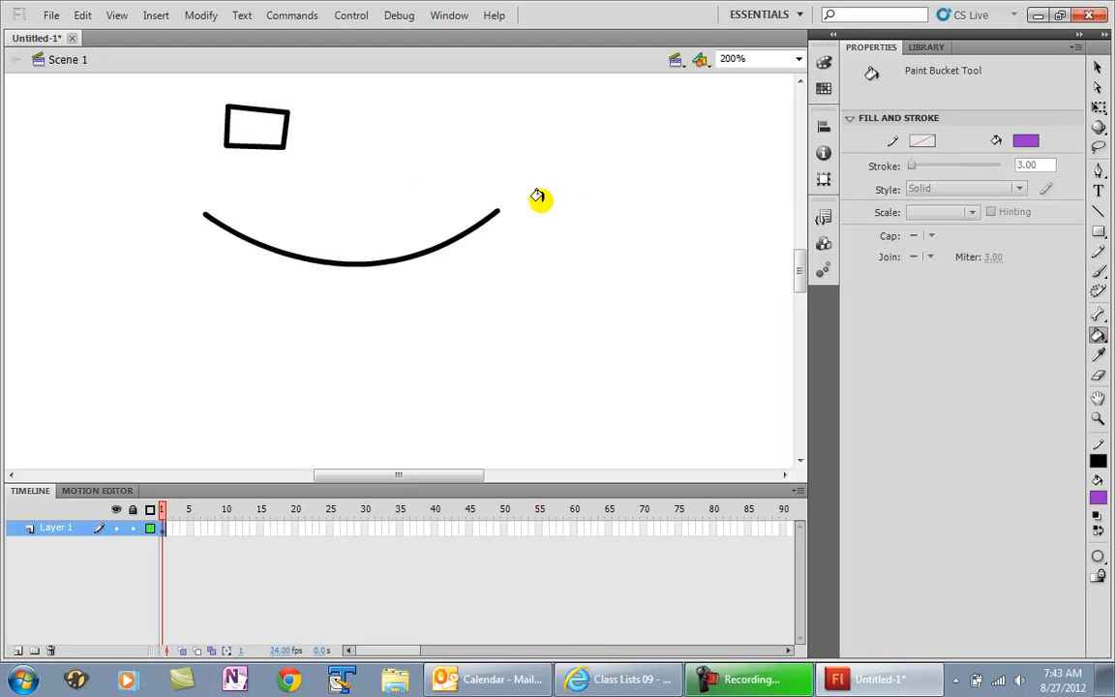
left_click(252, 127)
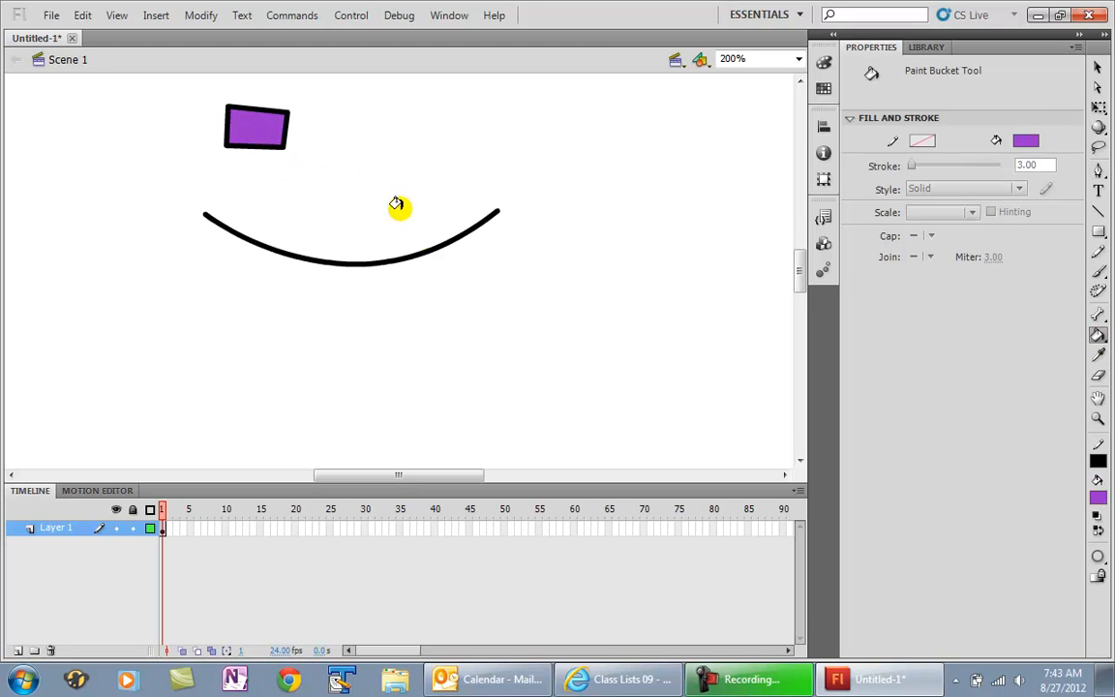
Step: Delete the purple four-sided shape together with its outline
left_click(1098, 68)
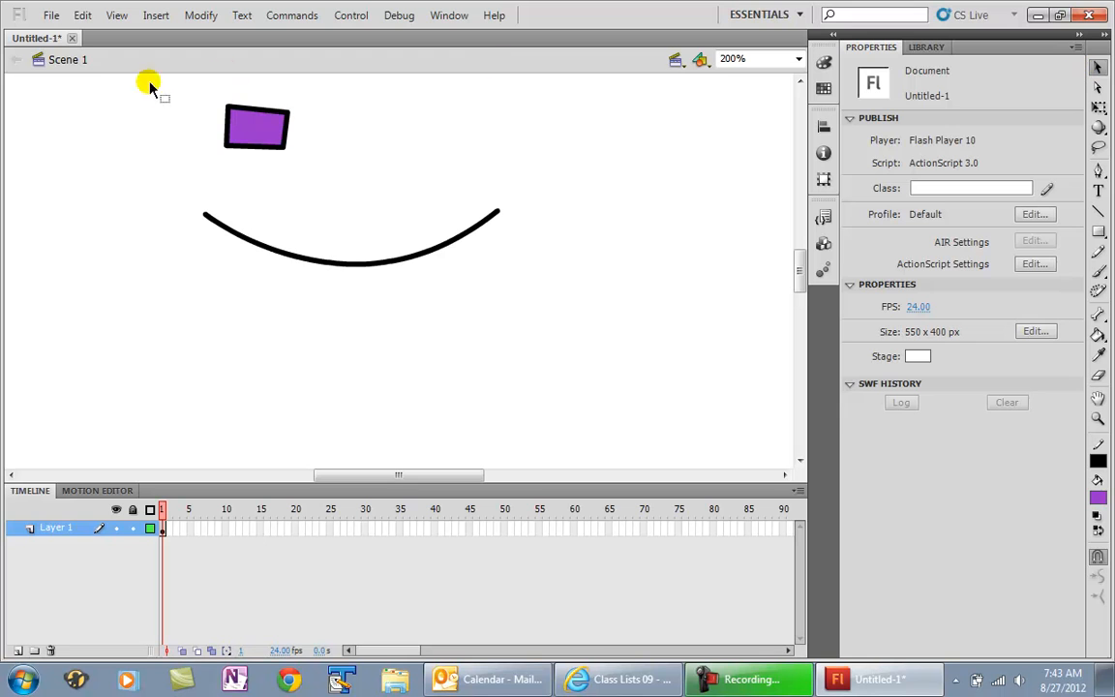
left_click_drag(178, 96, 340, 174)
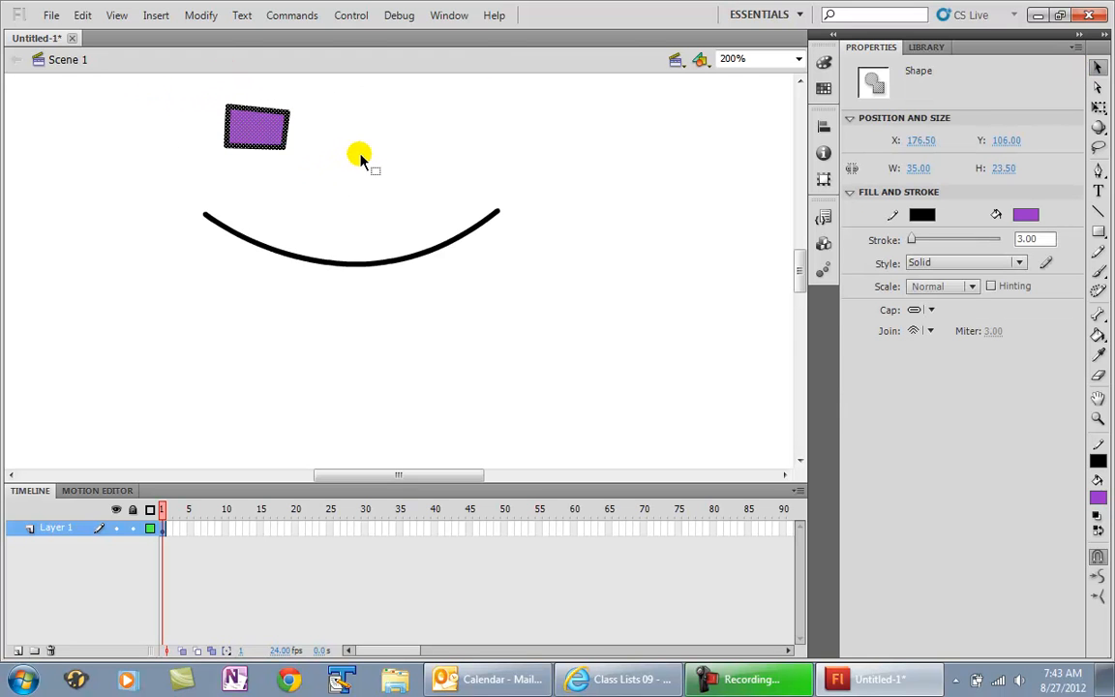
key("Delete")
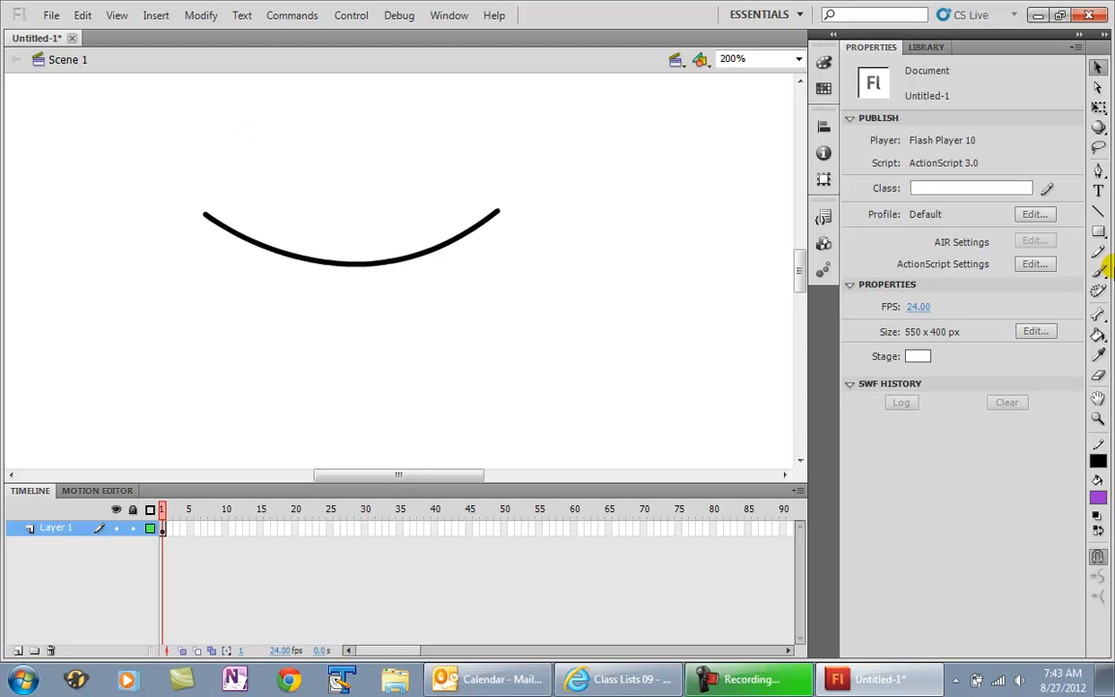
Step: Draw an open Pen path about 76 px wide below the curve's right end, with four straight segments and an arched curve segment
left_click(1098, 170)
left_click(501, 350)
left_click(531, 404)
left_click(620, 383)
left_click(623, 328)
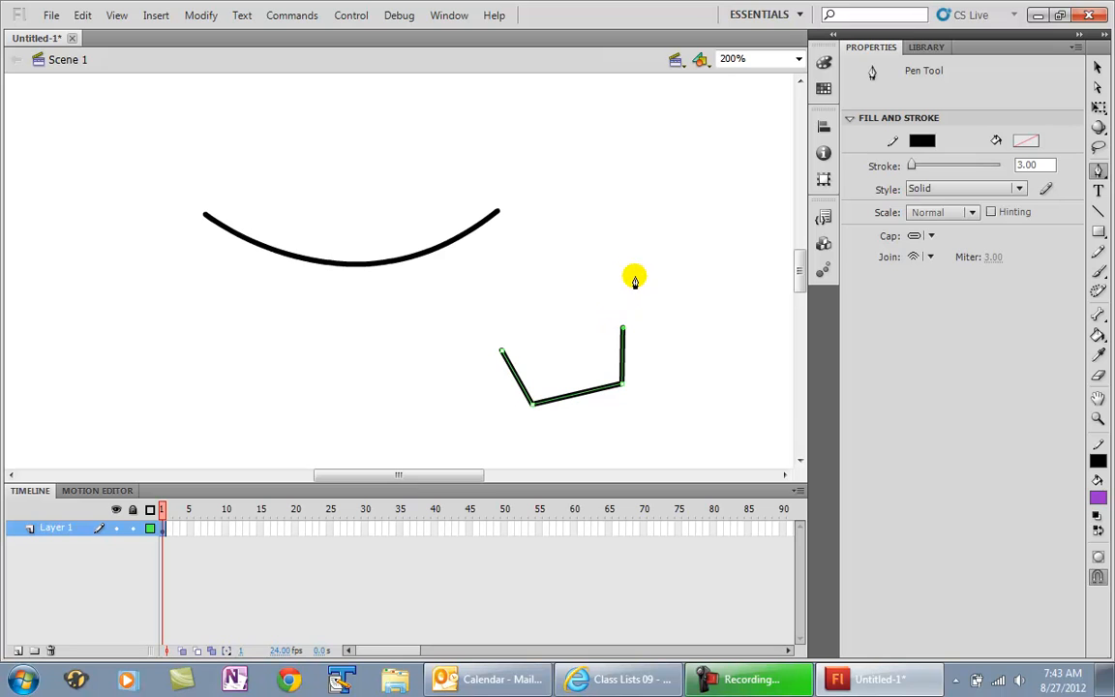
left_click(634, 267)
left_click_drag(548, 270, 599, 213)
left_click(634, 269)
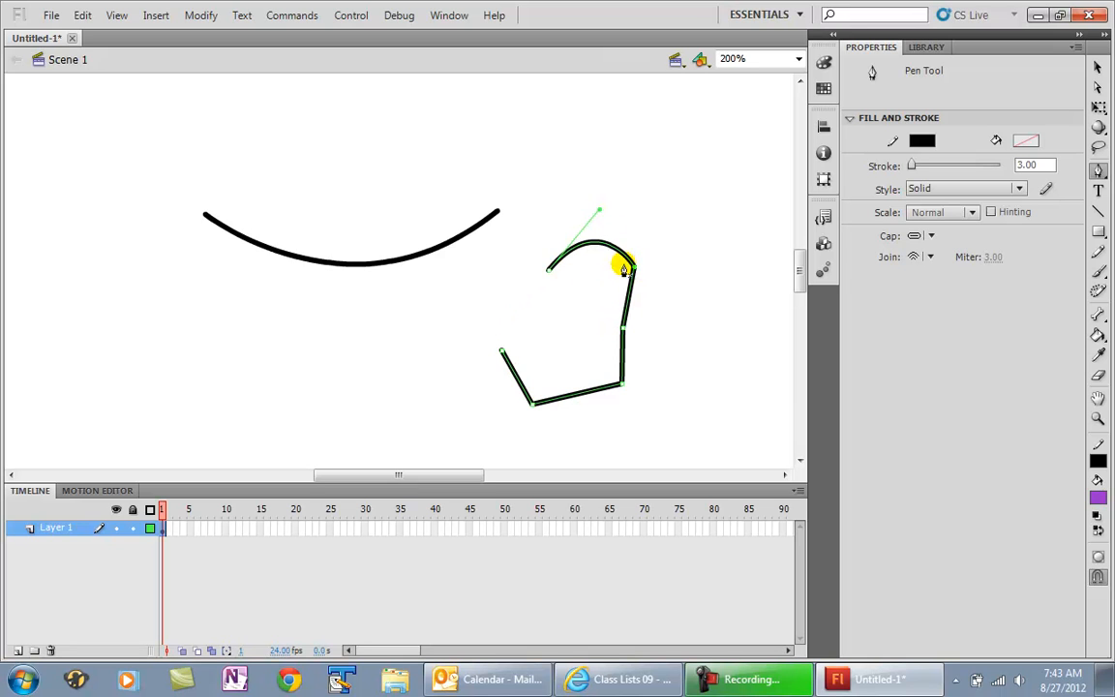
left_click_drag(545, 317, 503, 310)
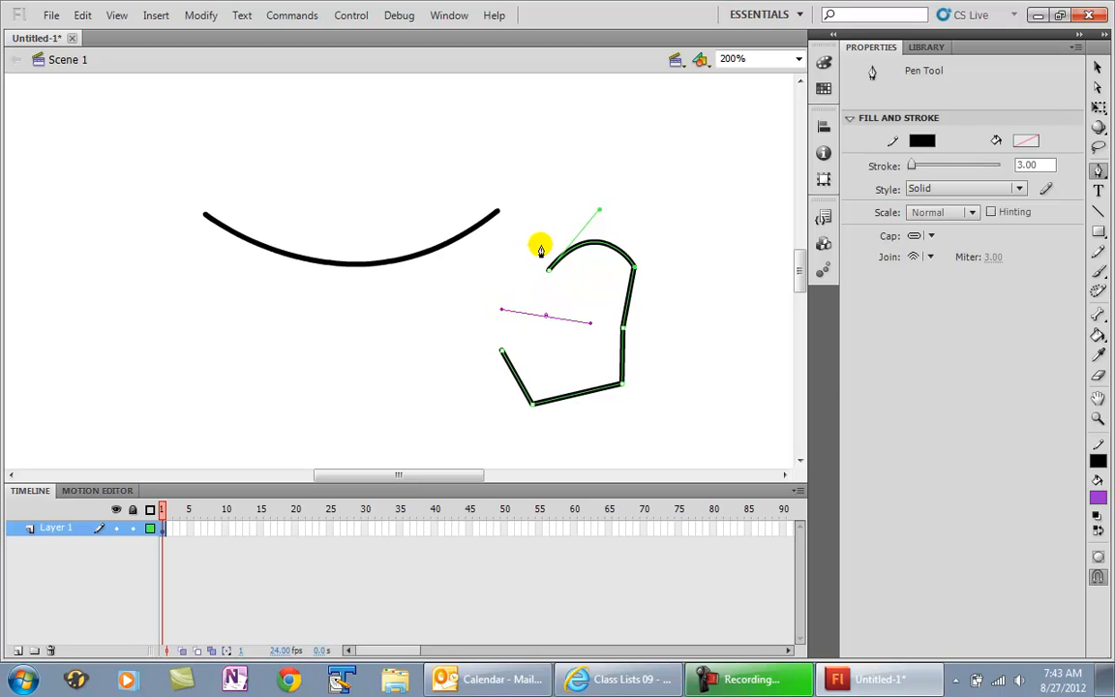
Step: Delete the whole open path of straight and arched segments, leaving only the wide curve
left_click(1097, 68)
mouse_move(497, 248)
left_mouse_down()
mouse_move(610, 461)
mouse_move(634, 446)
left_mouse_up()
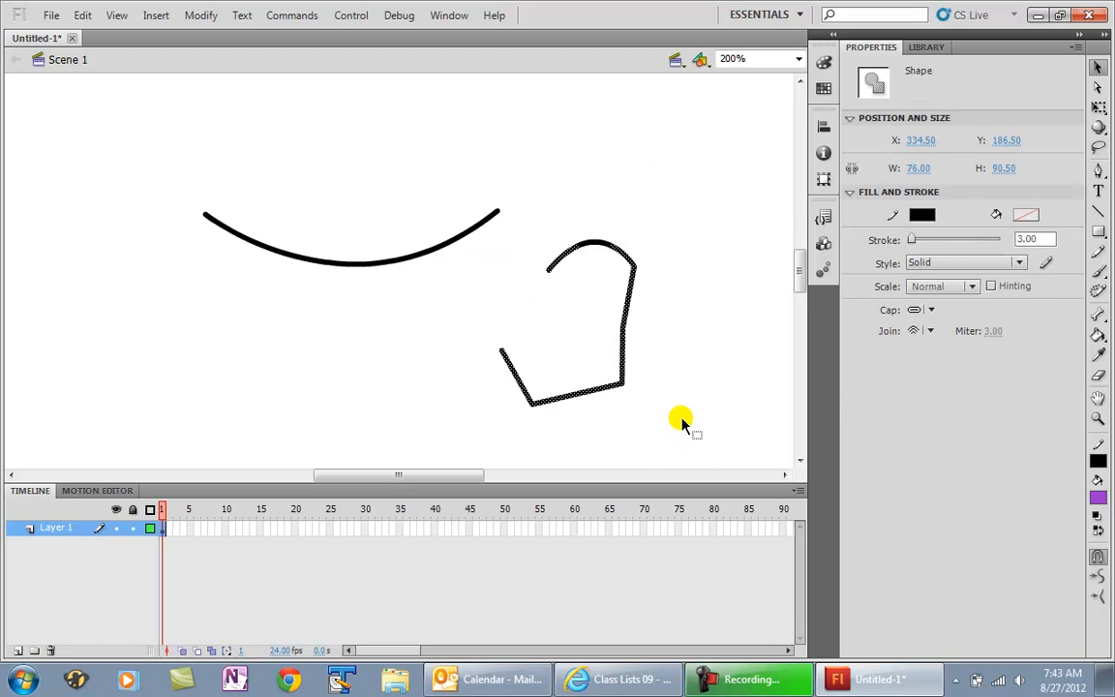
key("Delete")
left_click_drag(578, 221, 656, 285)
key("Delete")
left_click_drag(562, 215, 610, 296)
key("Delete")
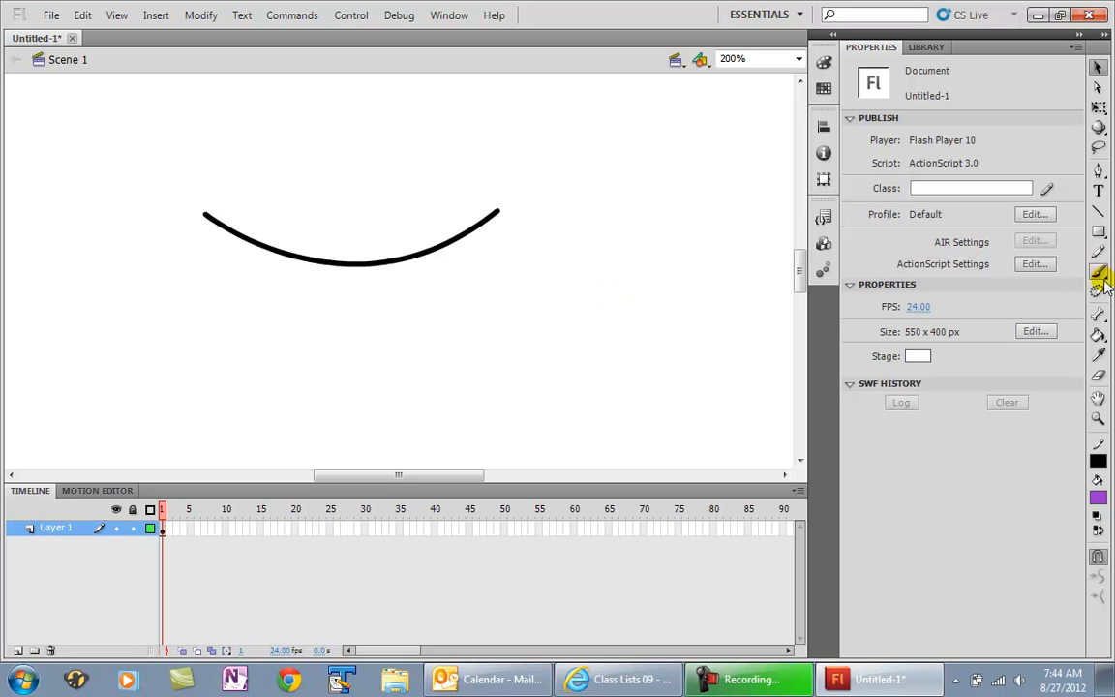
Step: Draw a small closed Pen shape below the curve's right end, combining straight sides with a rounded upper part
left_click(1098, 170)
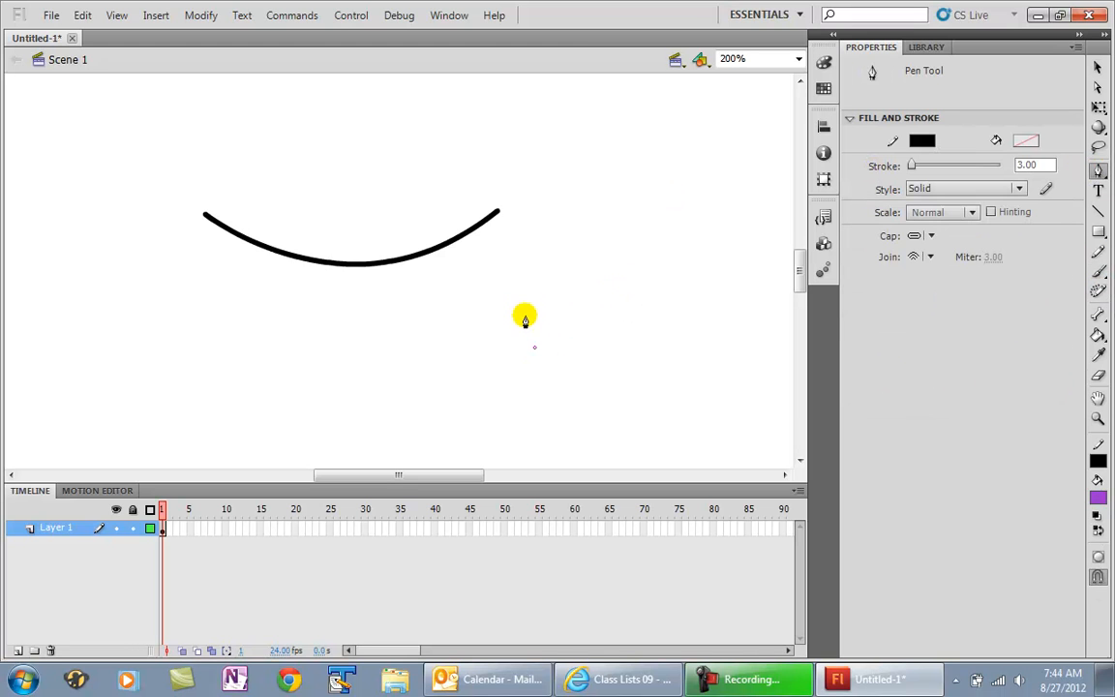
left_click(522, 295)
left_click_drag(579, 275, 623, 309)
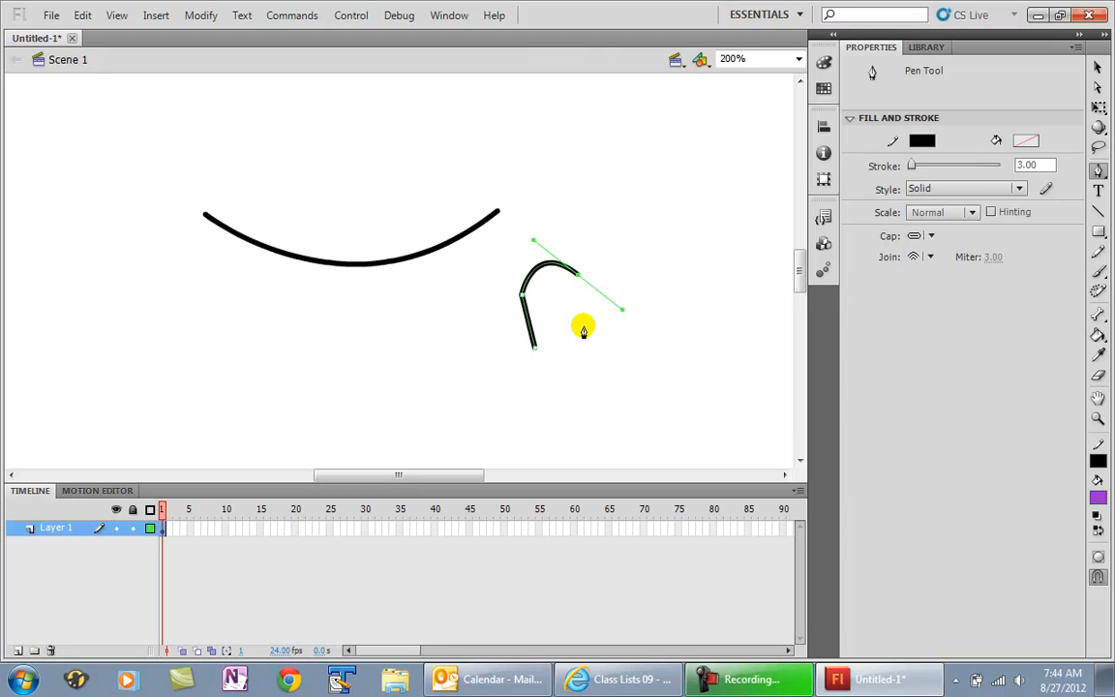
left_click(584, 325)
left_click(535, 348)
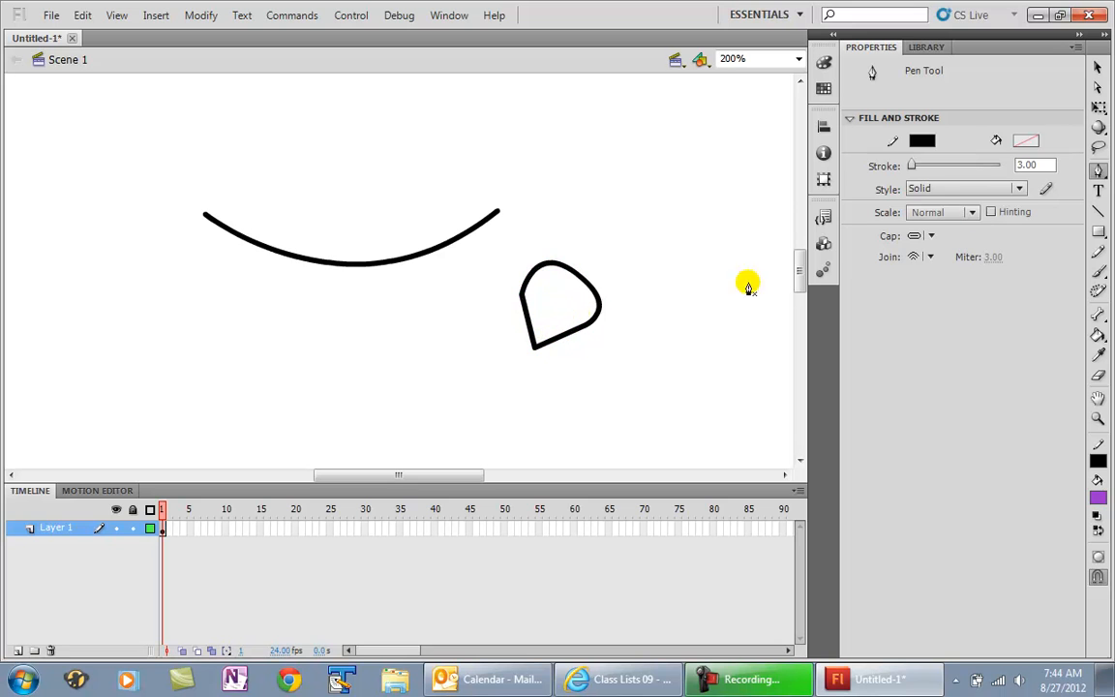
Step: Delete the small closed shape below the curve's right end
left_click(1096, 68)
left_click_drag(484, 245, 652, 411)
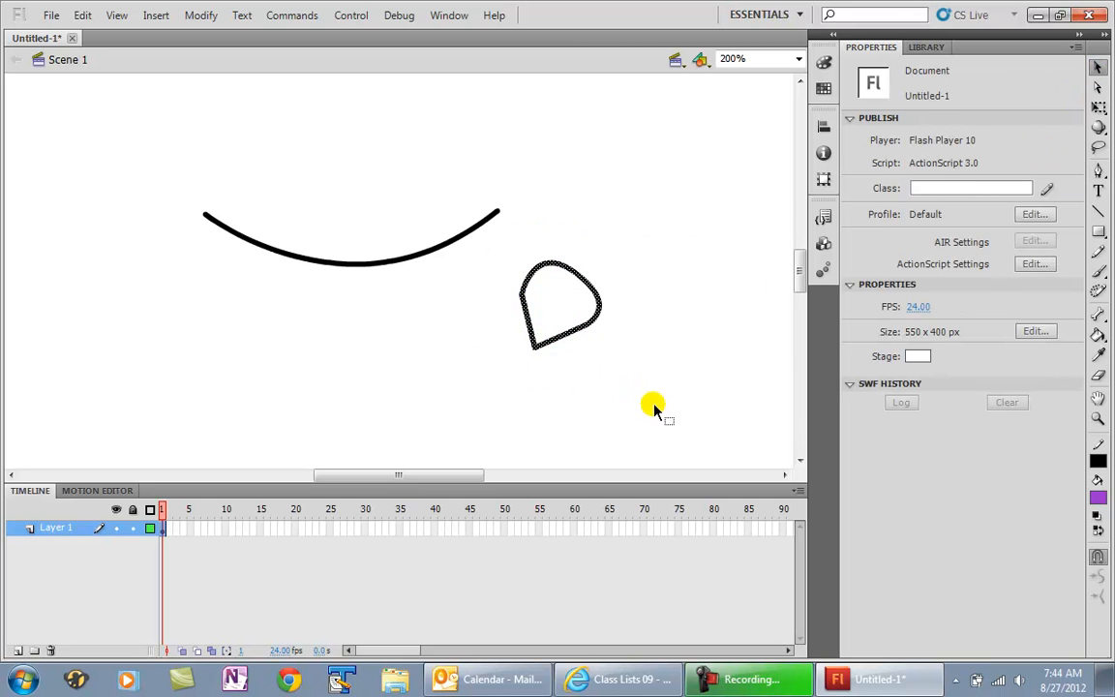
key("Delete")
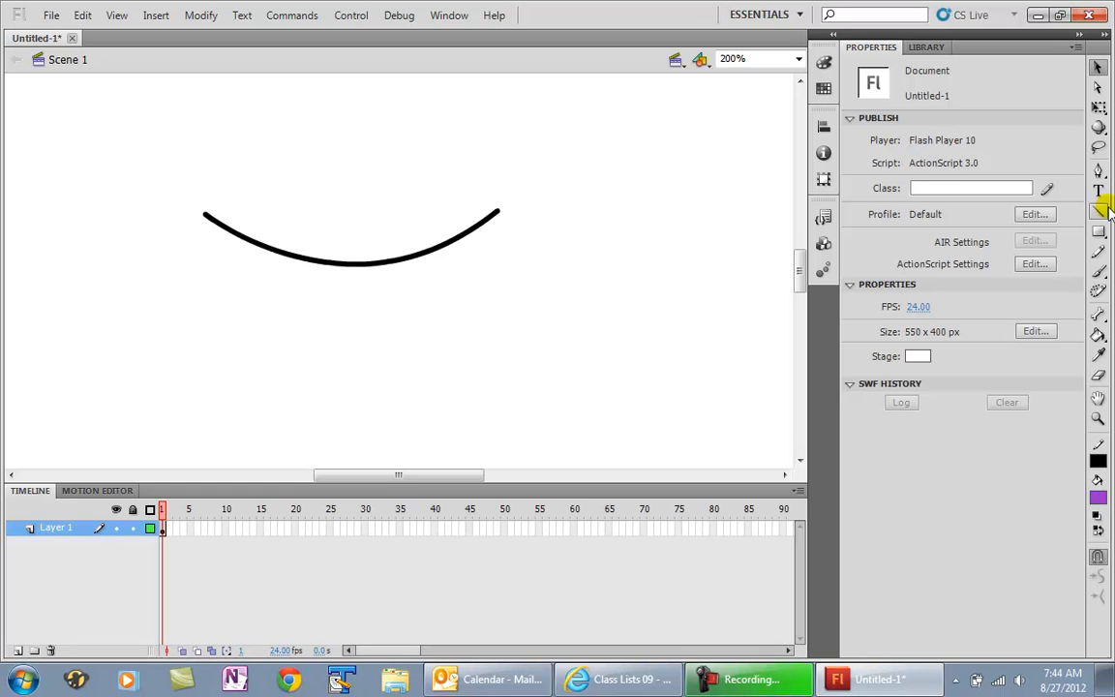
Step: Draw a small closed rounded shape above the curve's left end from two curved Pen segments
left_click(1092, 173)
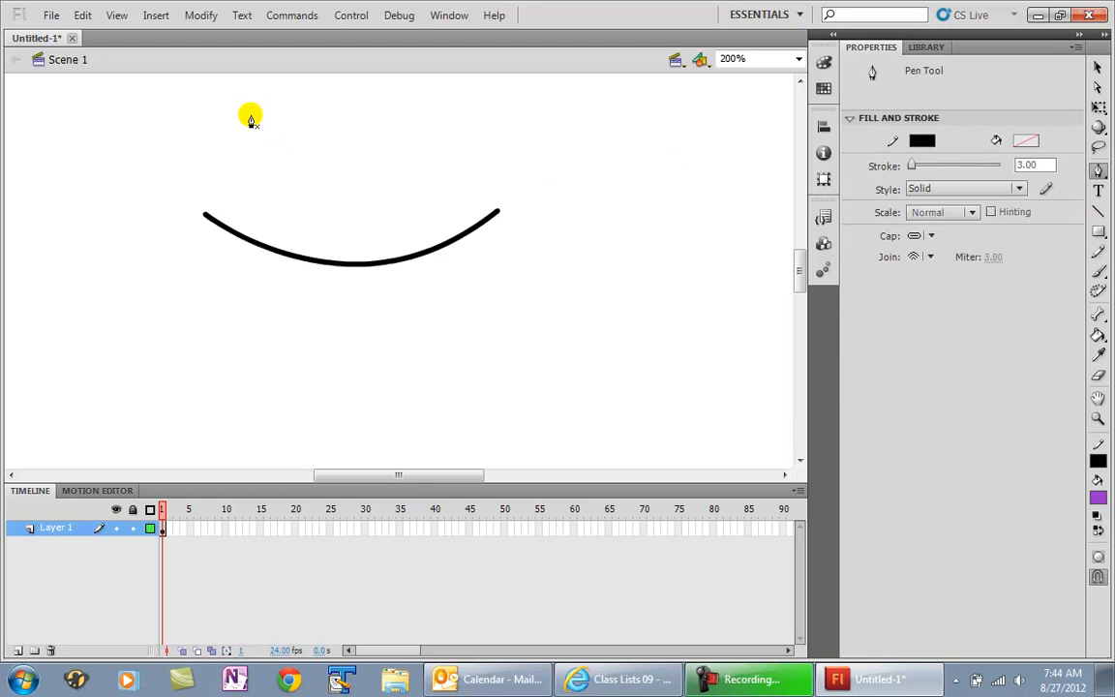
left_click(219, 110)
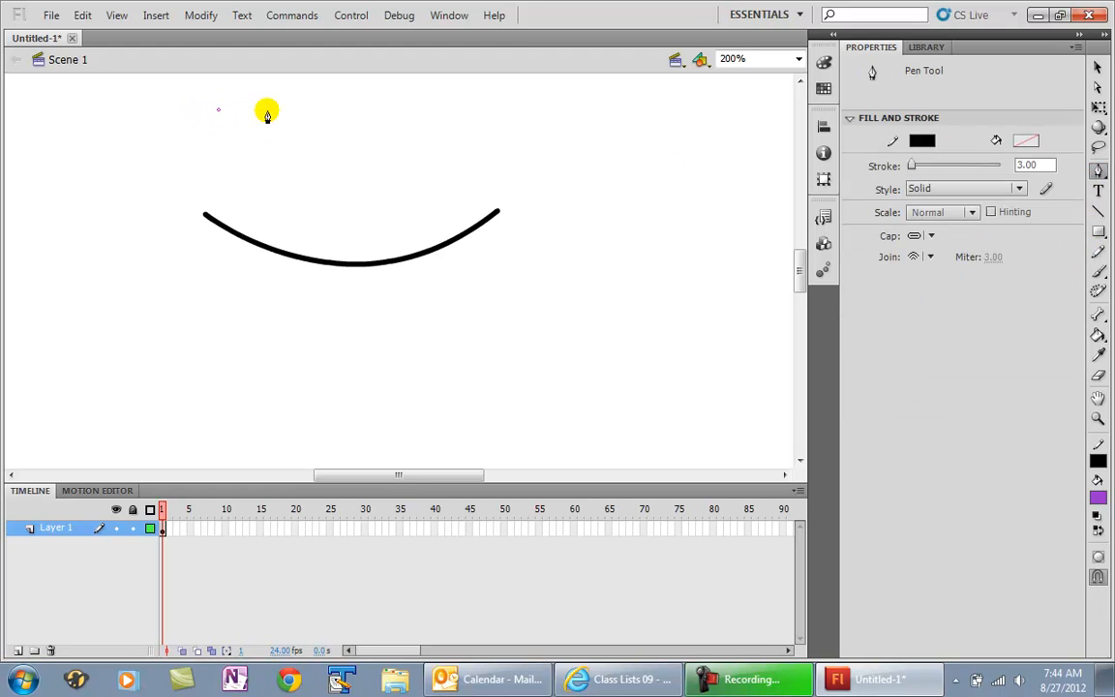
mouse_move(280, 108)
left_mouse_down()
mouse_move(269, 140)
mouse_move(331, 165)
mouse_move(315, 165)
left_mouse_up()
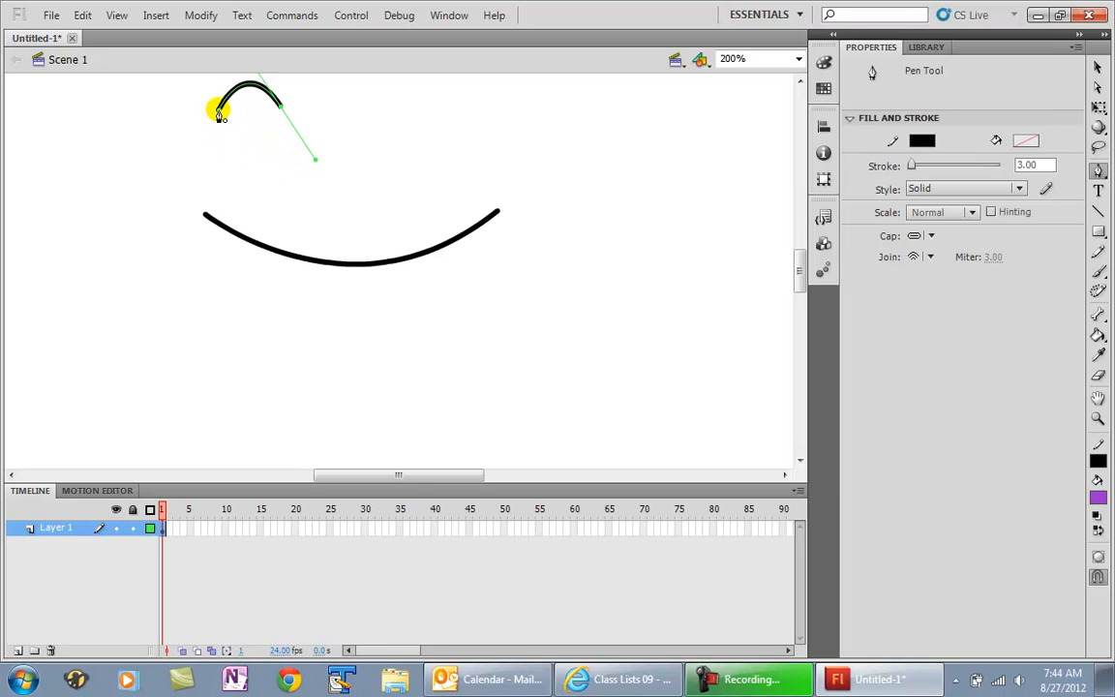
left_click_drag(220, 111, 245, 80)
key("Escape")
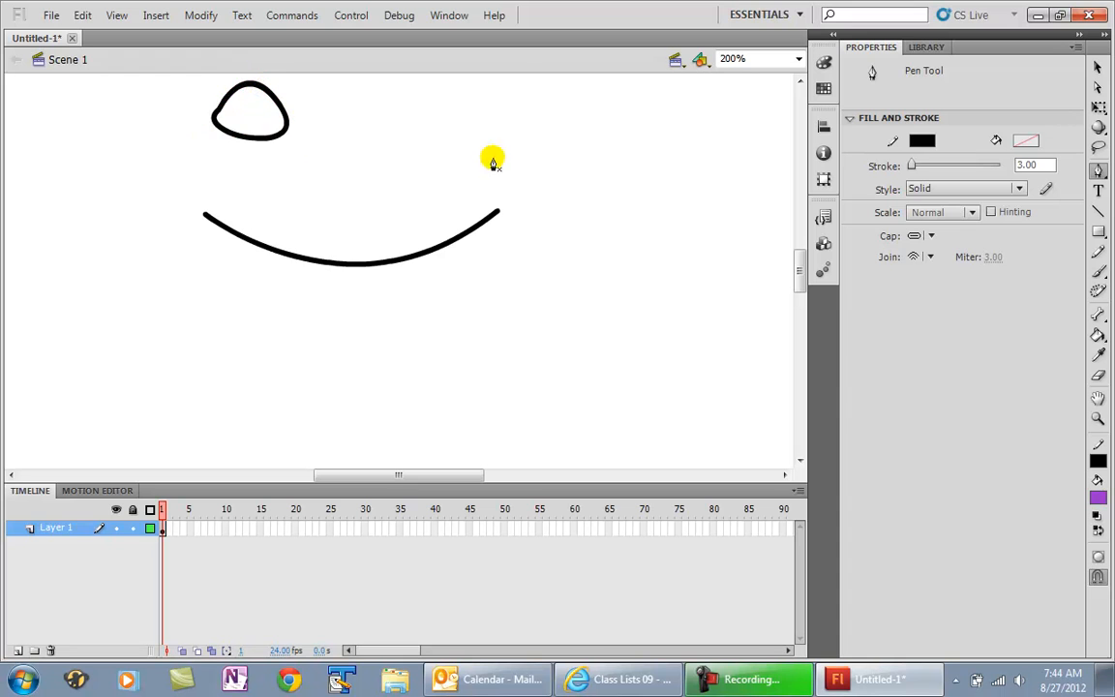
Step: Fill the small rounded shape with orange-red and pull its lower-right corner outward with the Selection tool
left_click(1097, 497)
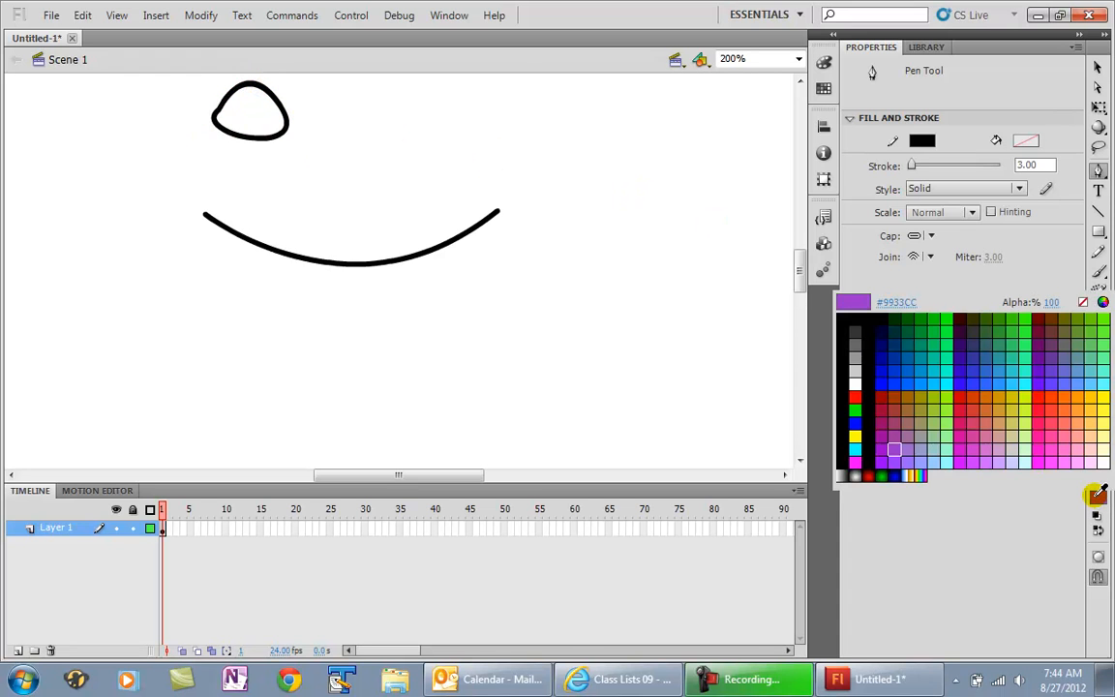
left_click(971, 397)
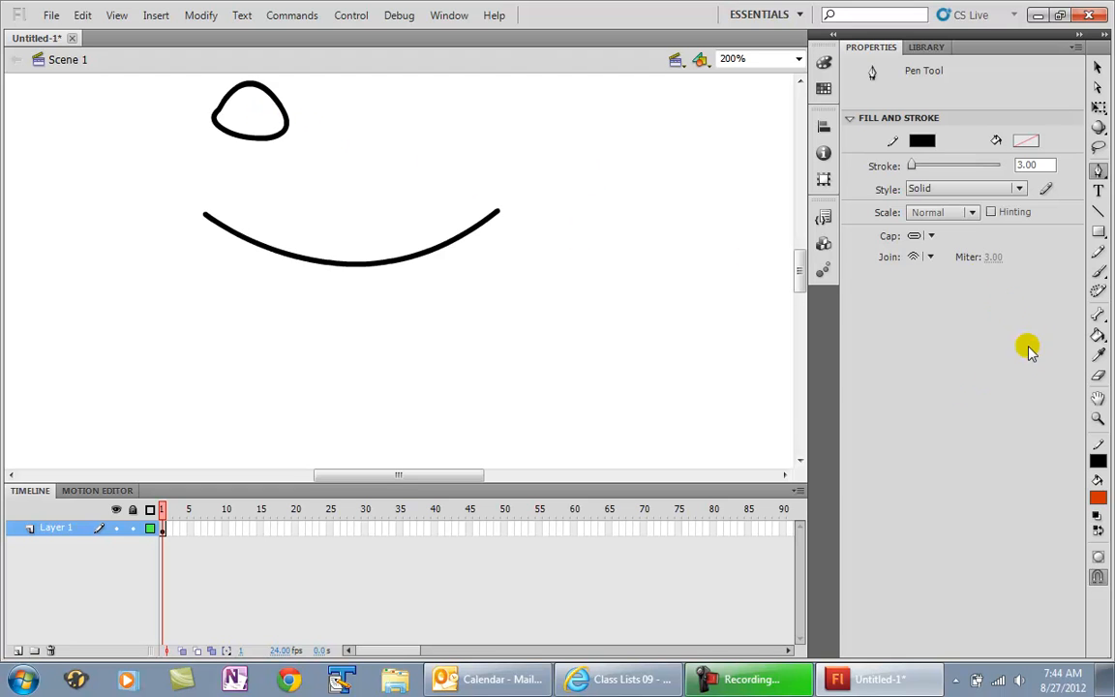
left_click(1098, 335)
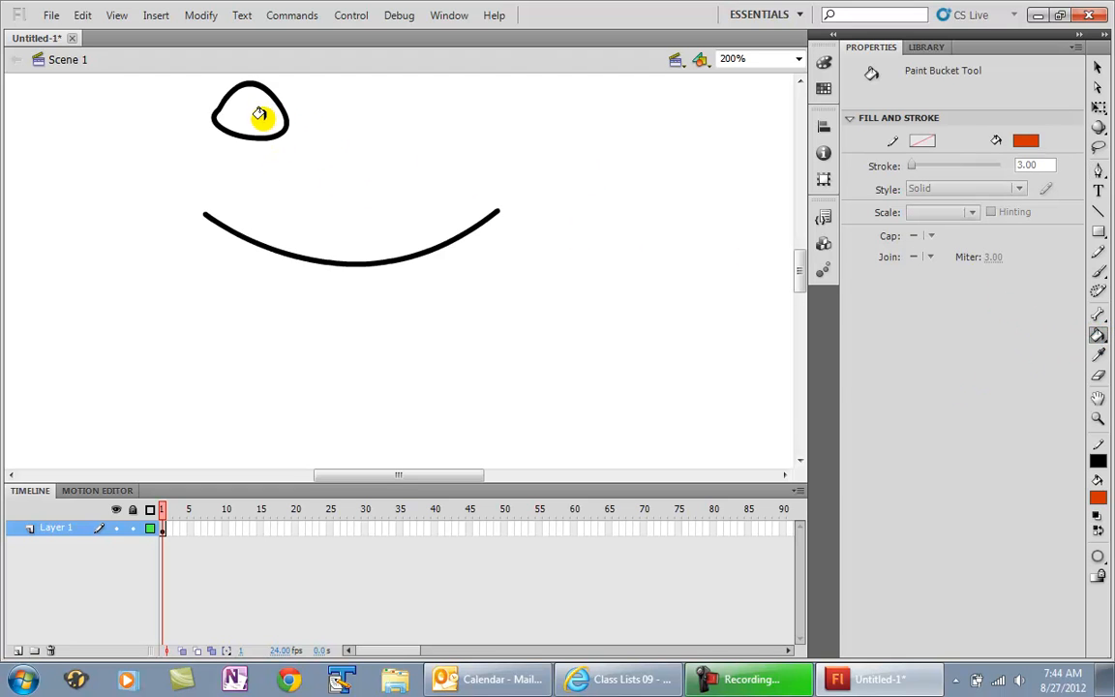
left_click(243, 108)
left_click(1098, 69)
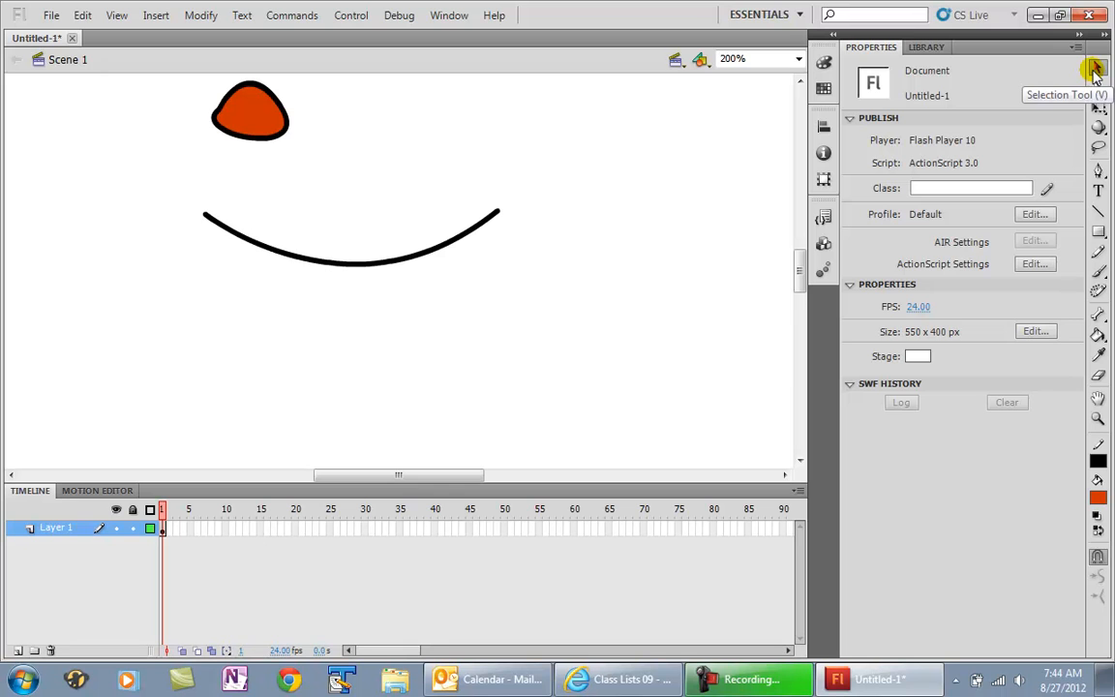
left_click_drag(280, 142, 297, 157)
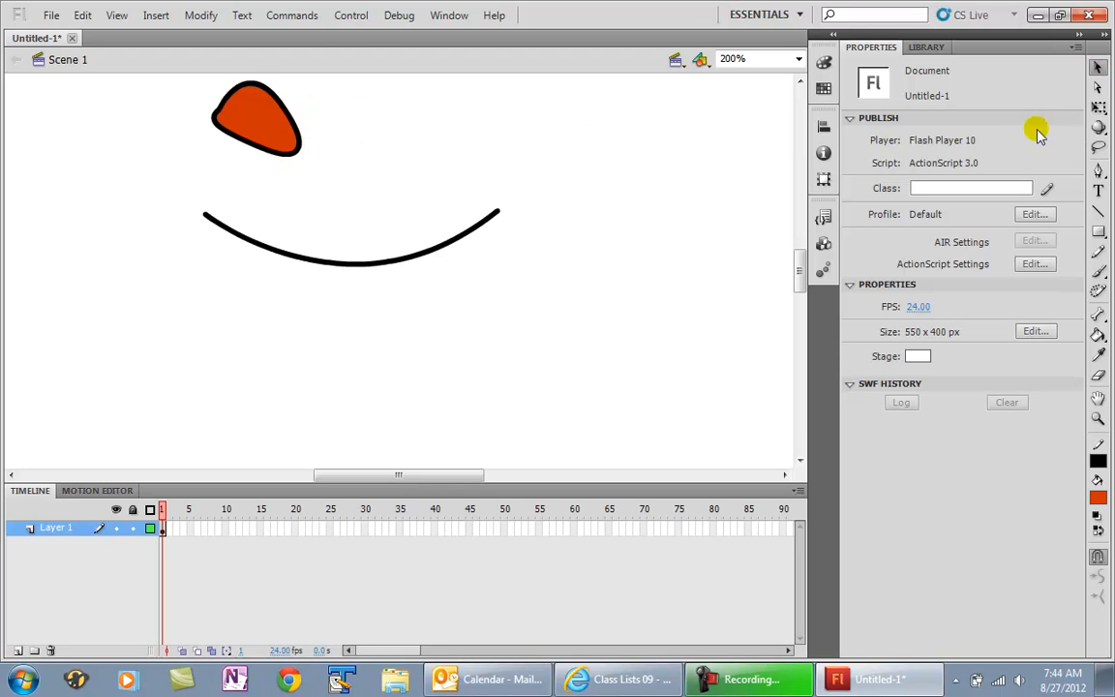
Step: Reshape the orange-red shape with the Subselection tool, bending its lower edge into a wave and pulling its lower-left edge outward
left_click(1098, 86)
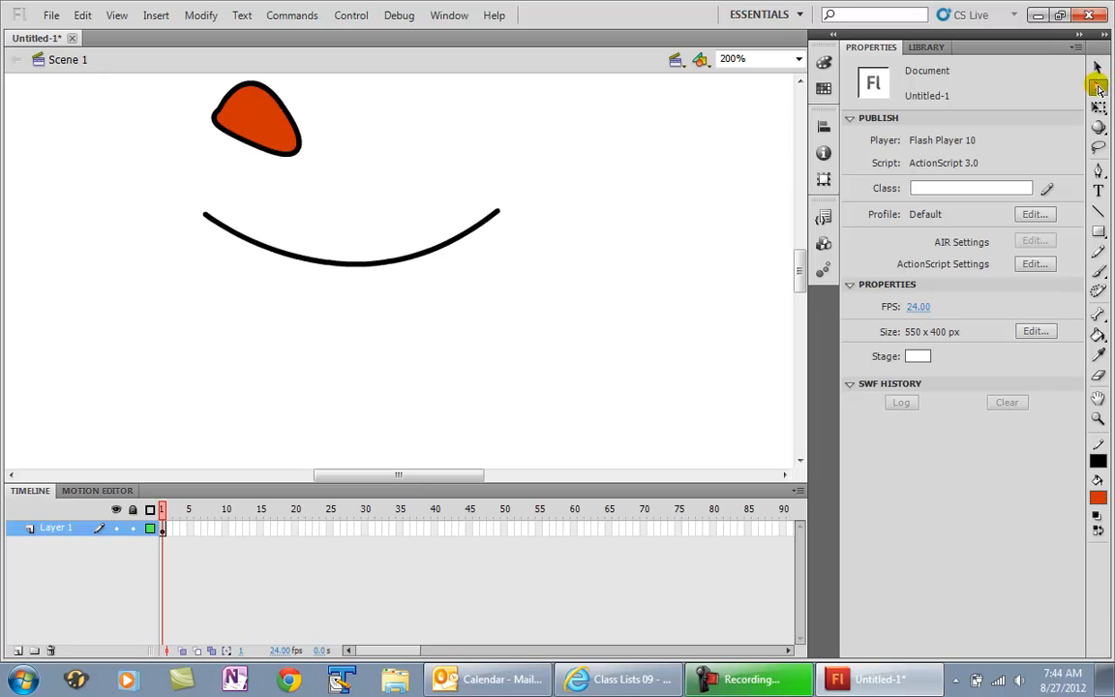
left_click(250, 146)
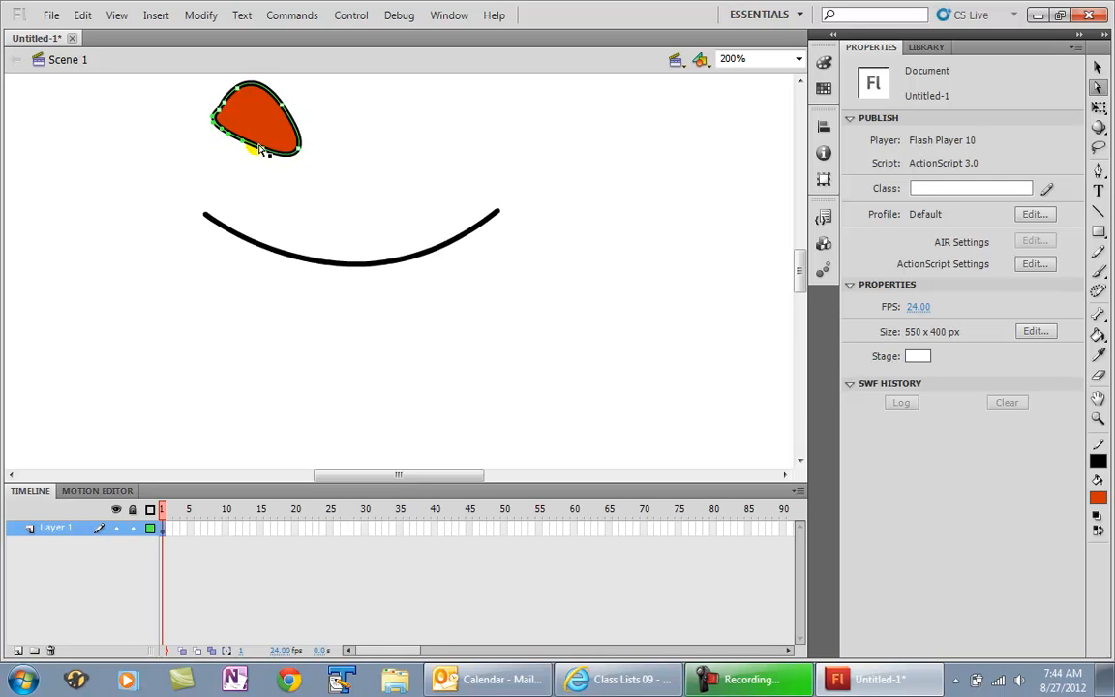
left_click_drag(242, 142, 239, 160)
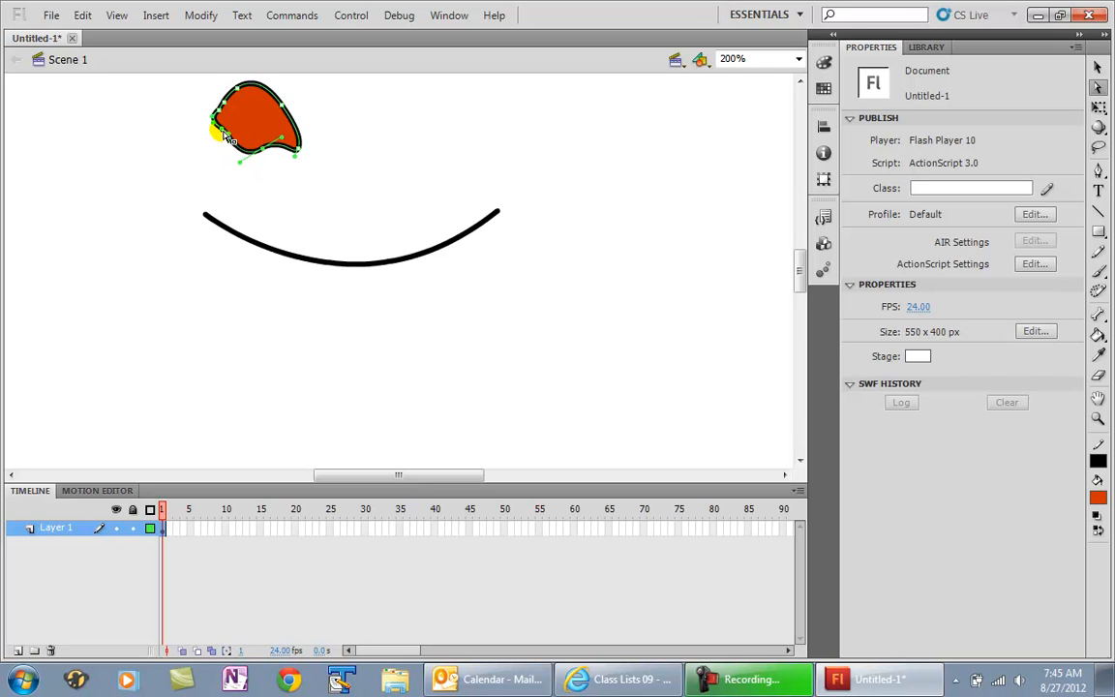
left_click_drag(222, 136, 204, 134)
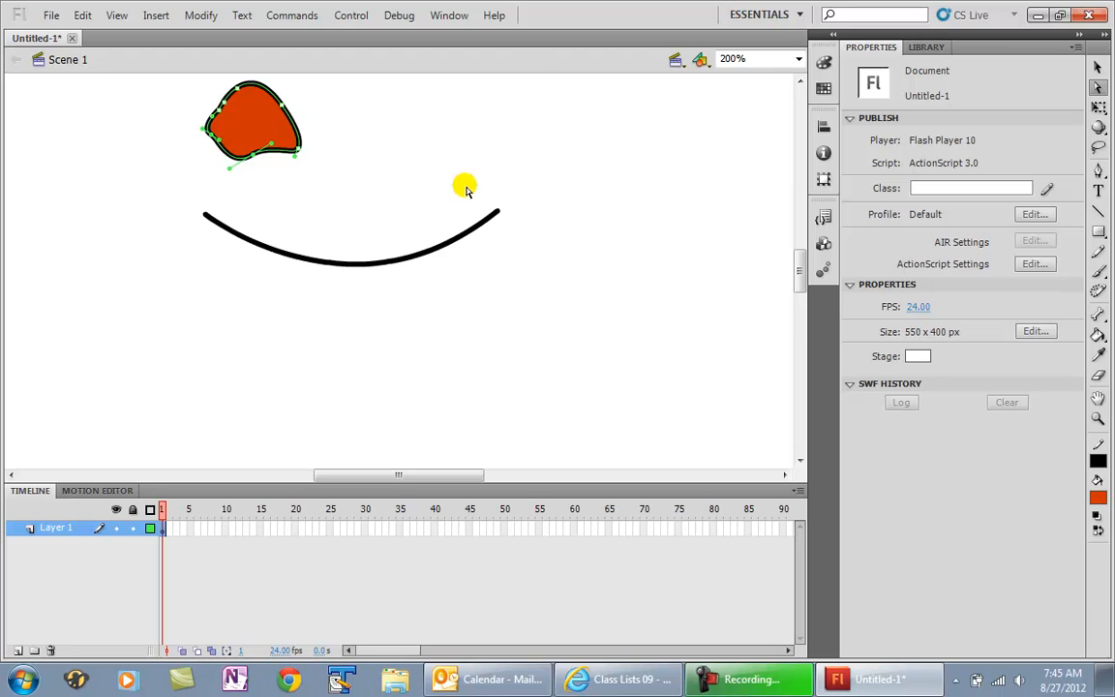
Step: Select the orange-red shape's fill and outline together and move them above the curve's right end, to about X 280, Y 93
left_click(1100, 66)
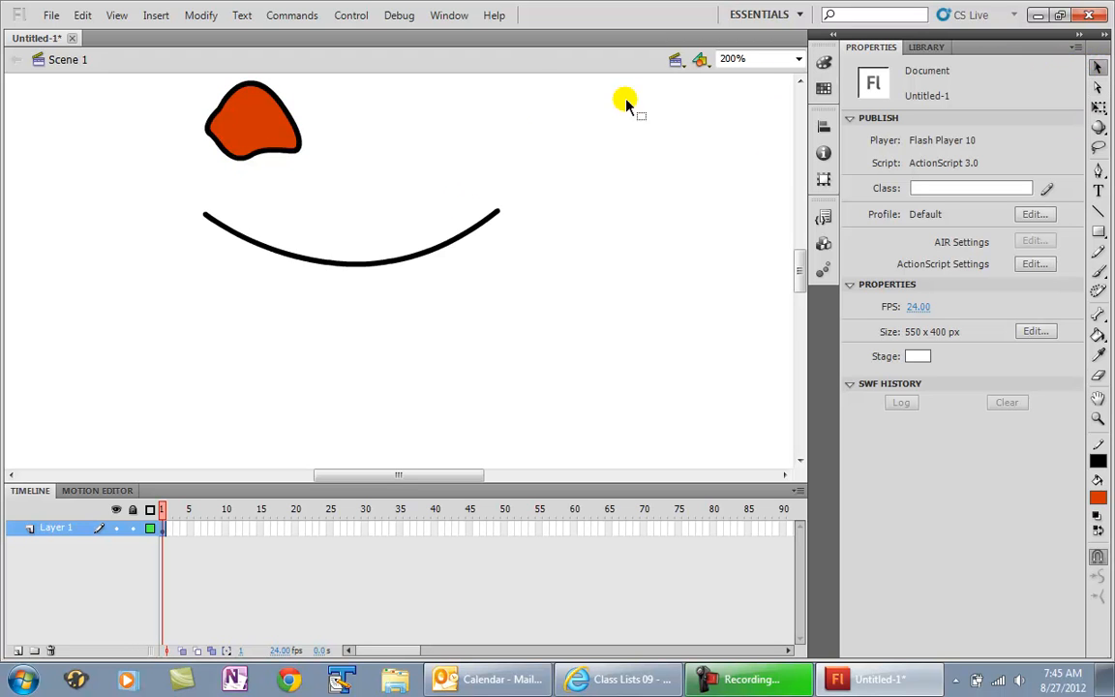
left_click(237, 142)
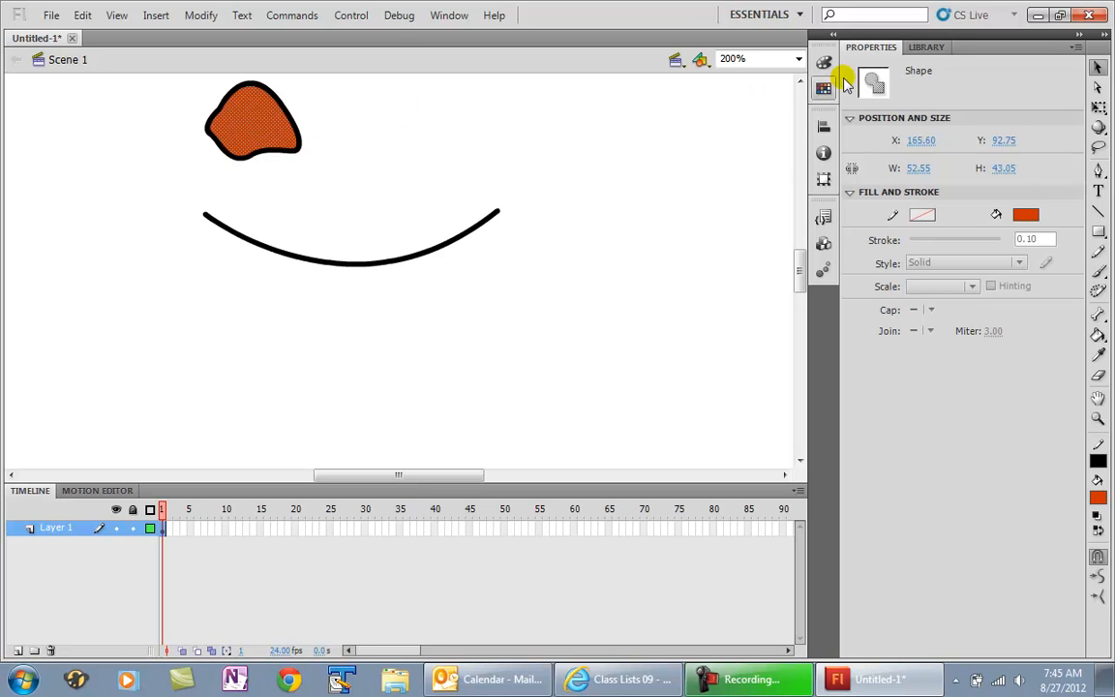
left_click(299, 152)
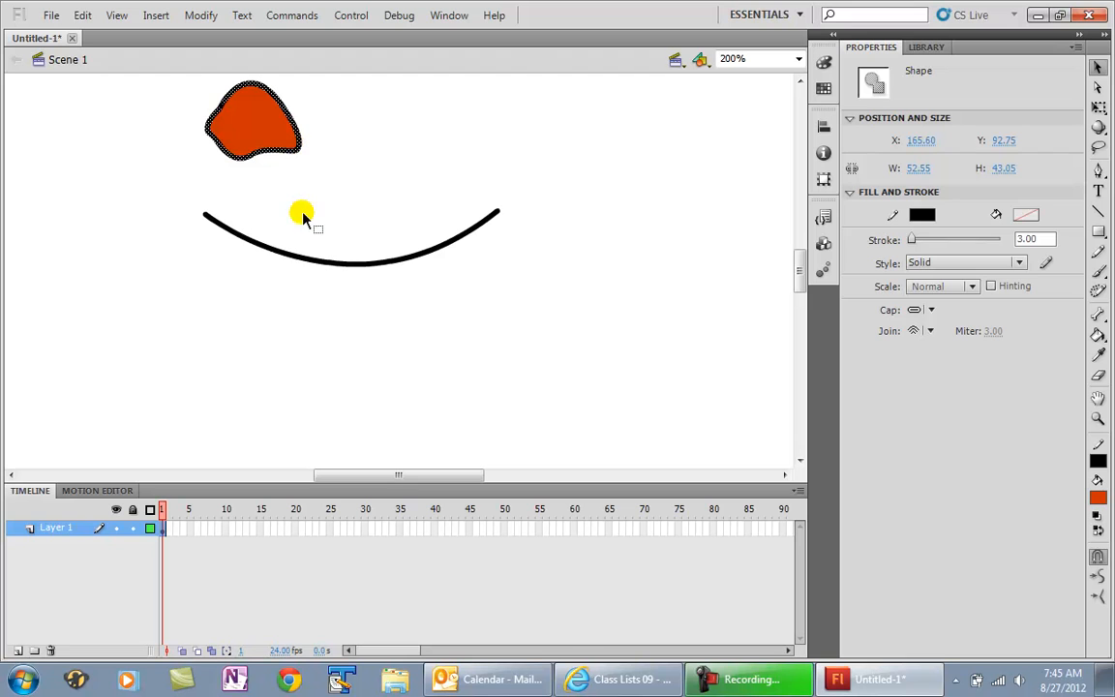
left_click(166, 94)
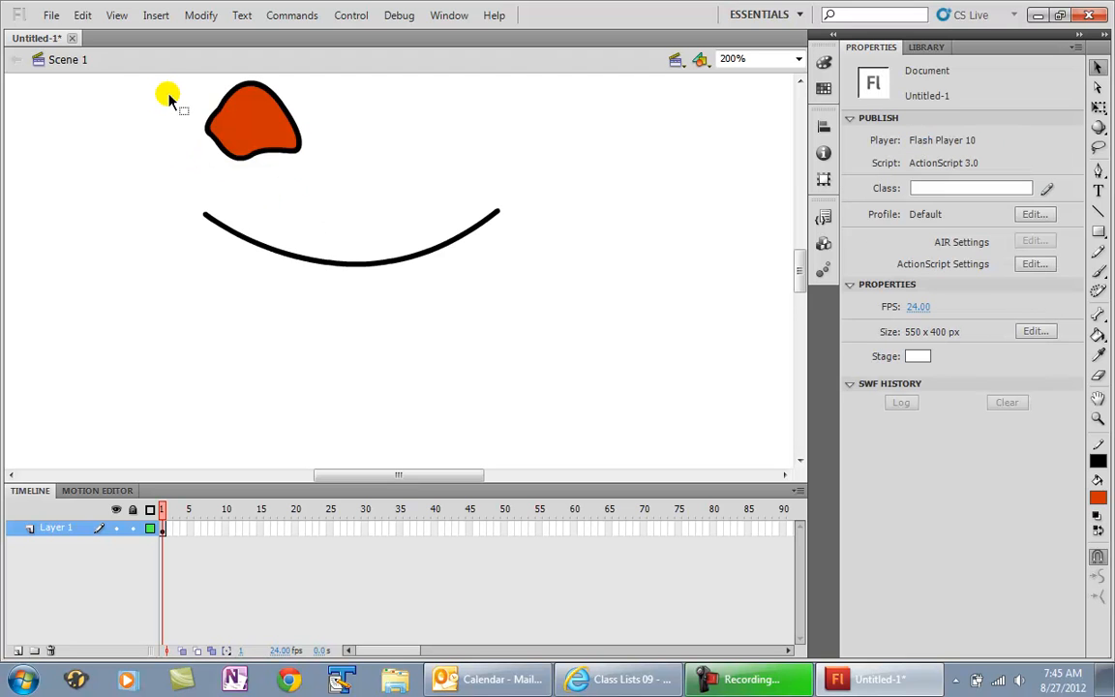
left_click_drag(168, 79, 452, 131)
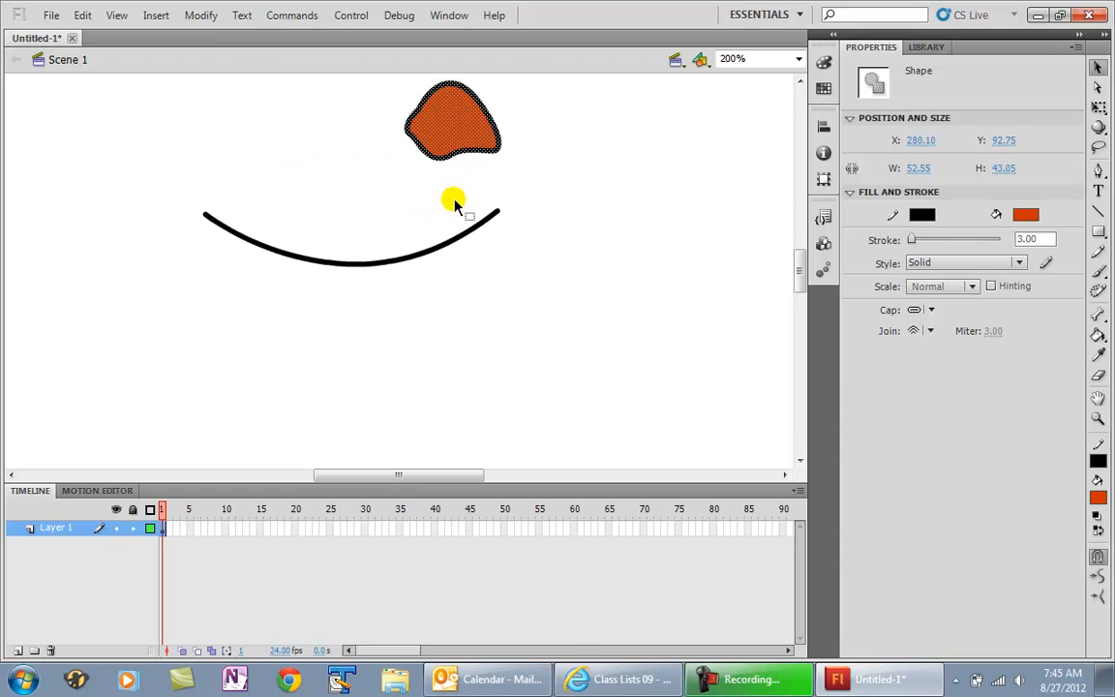
Step: Move only the orange-red fill out of its black outline, toward the middle above the curve, and undo the move
left_click(511, 155)
left_click(471, 142)
left_click_drag(472, 142, 368, 145)
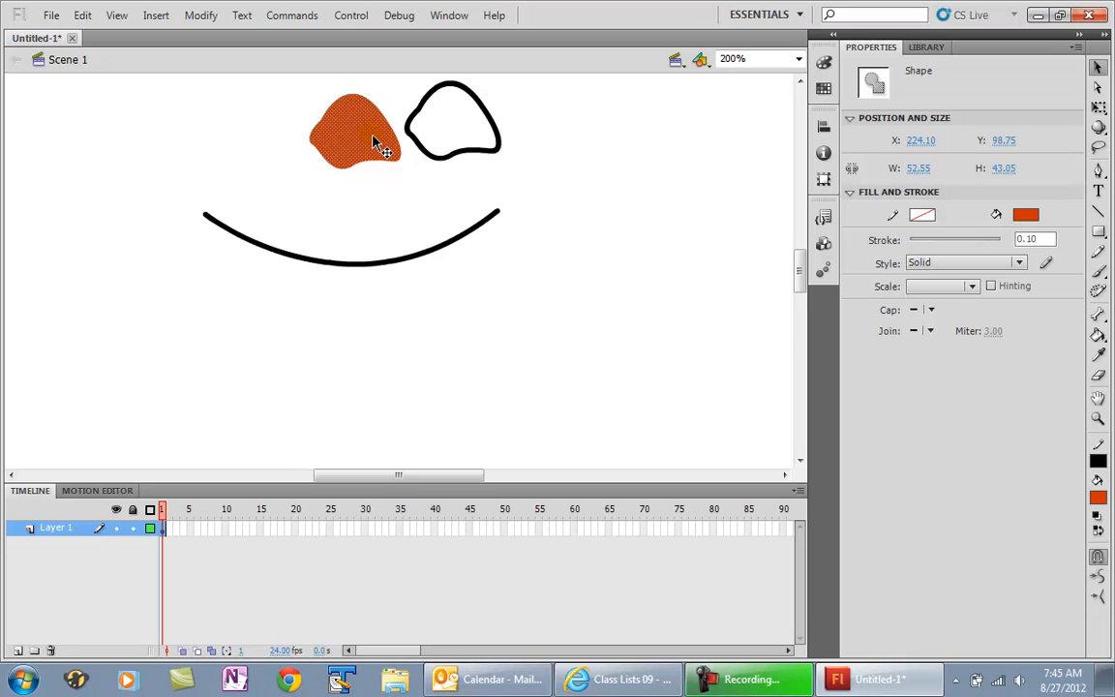
key("ctrl+z")
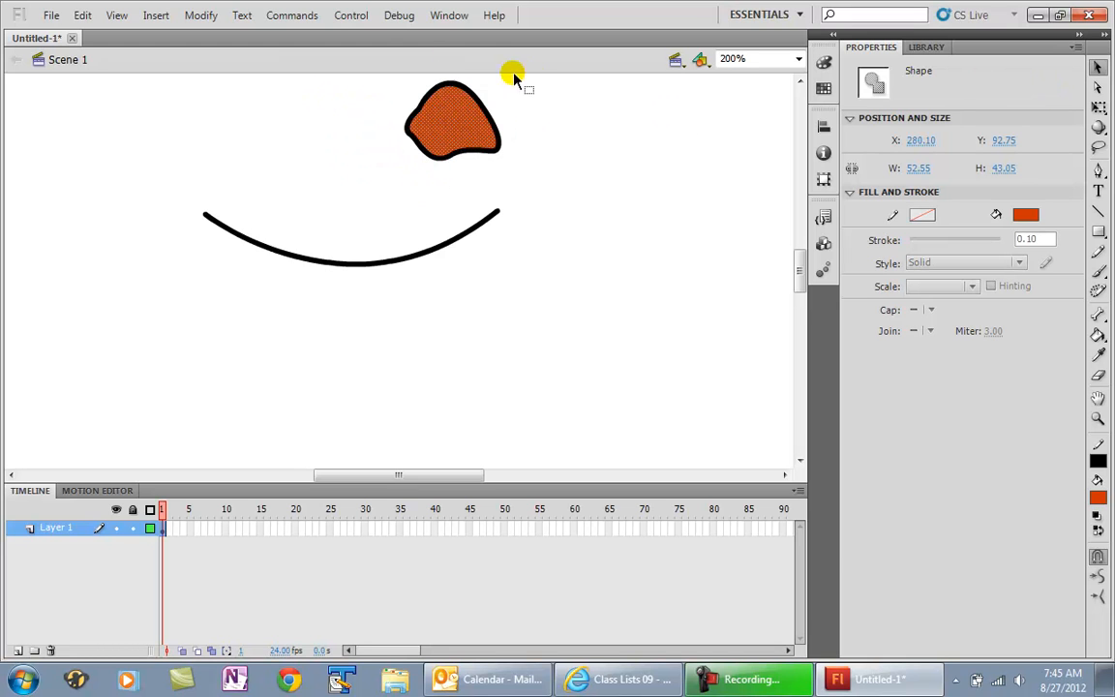
Step: Copy the whole orange-red shape with its outline and place the pasted copy above the curve's left end, at about X 179, Y 96
left_click_drag(391, 83, 495, 165)
left_click_drag(391, 83, 511, 163)
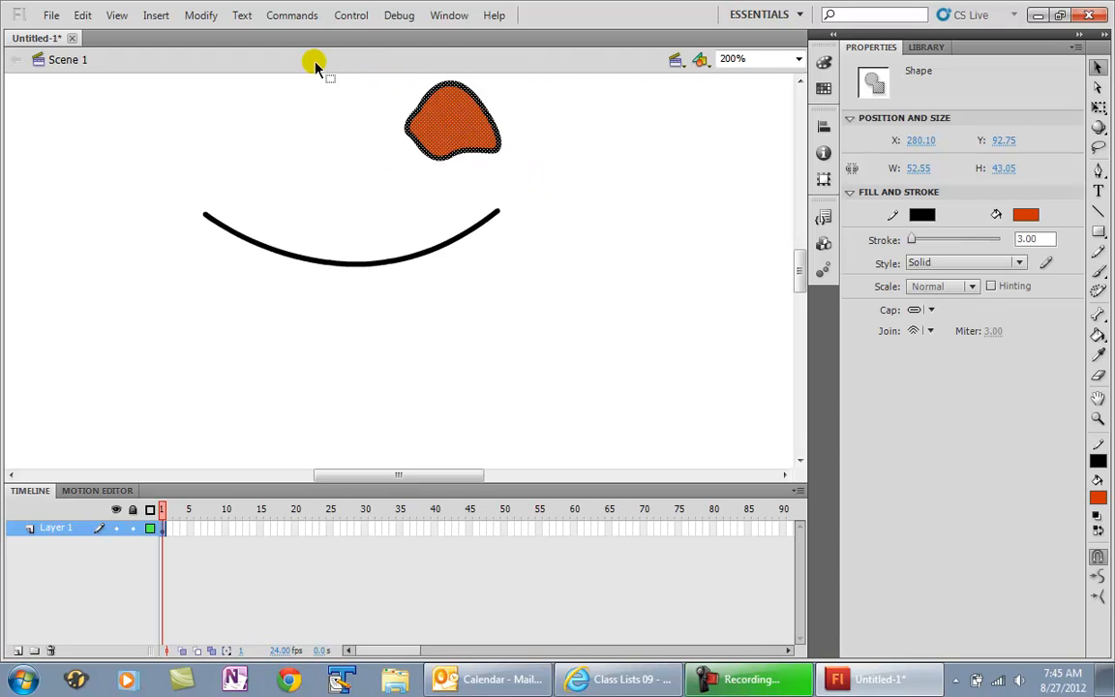
left_click(82, 14)
left_click(94, 97)
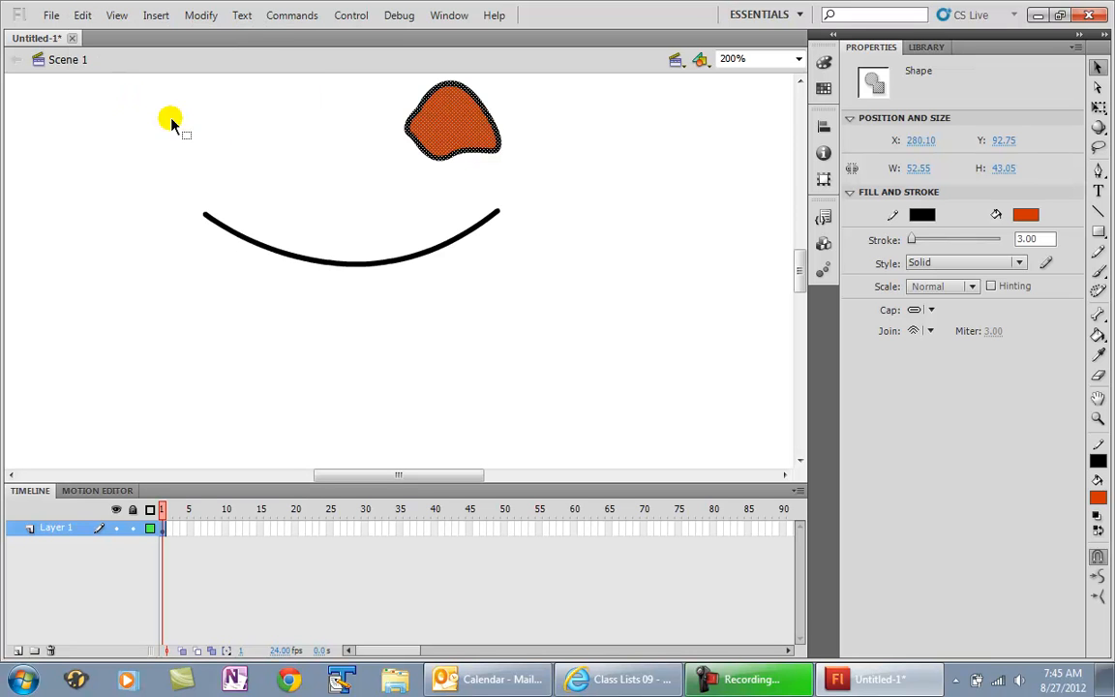
right_click(229, 117)
left_click(271, 170)
left_click_drag(406, 291, 286, 147)
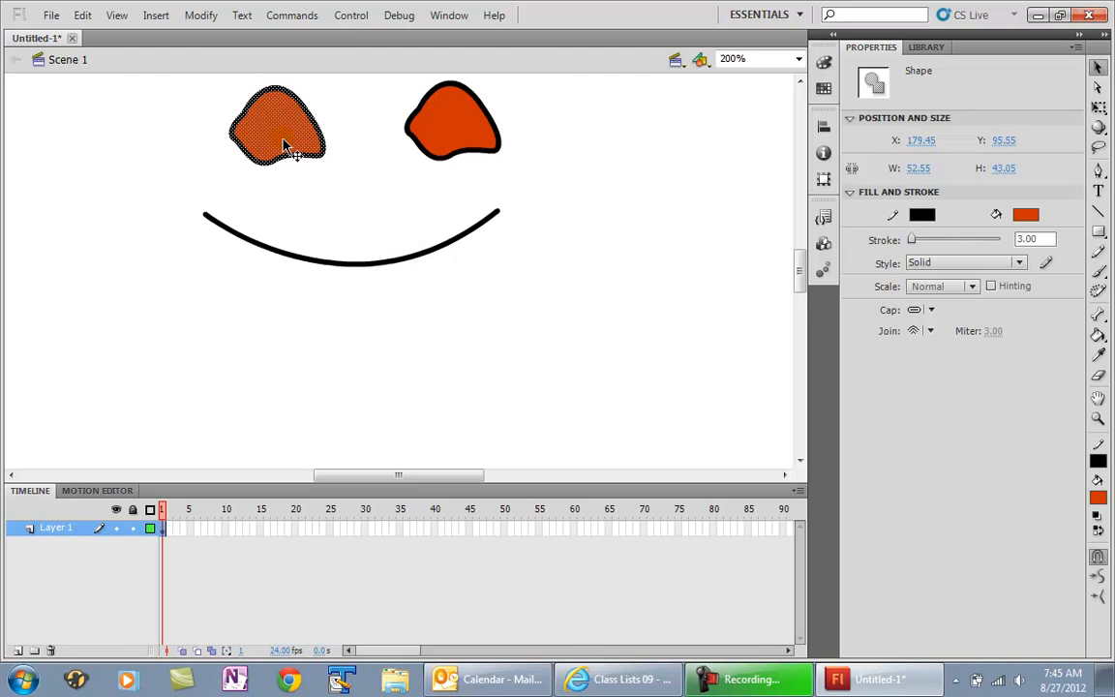